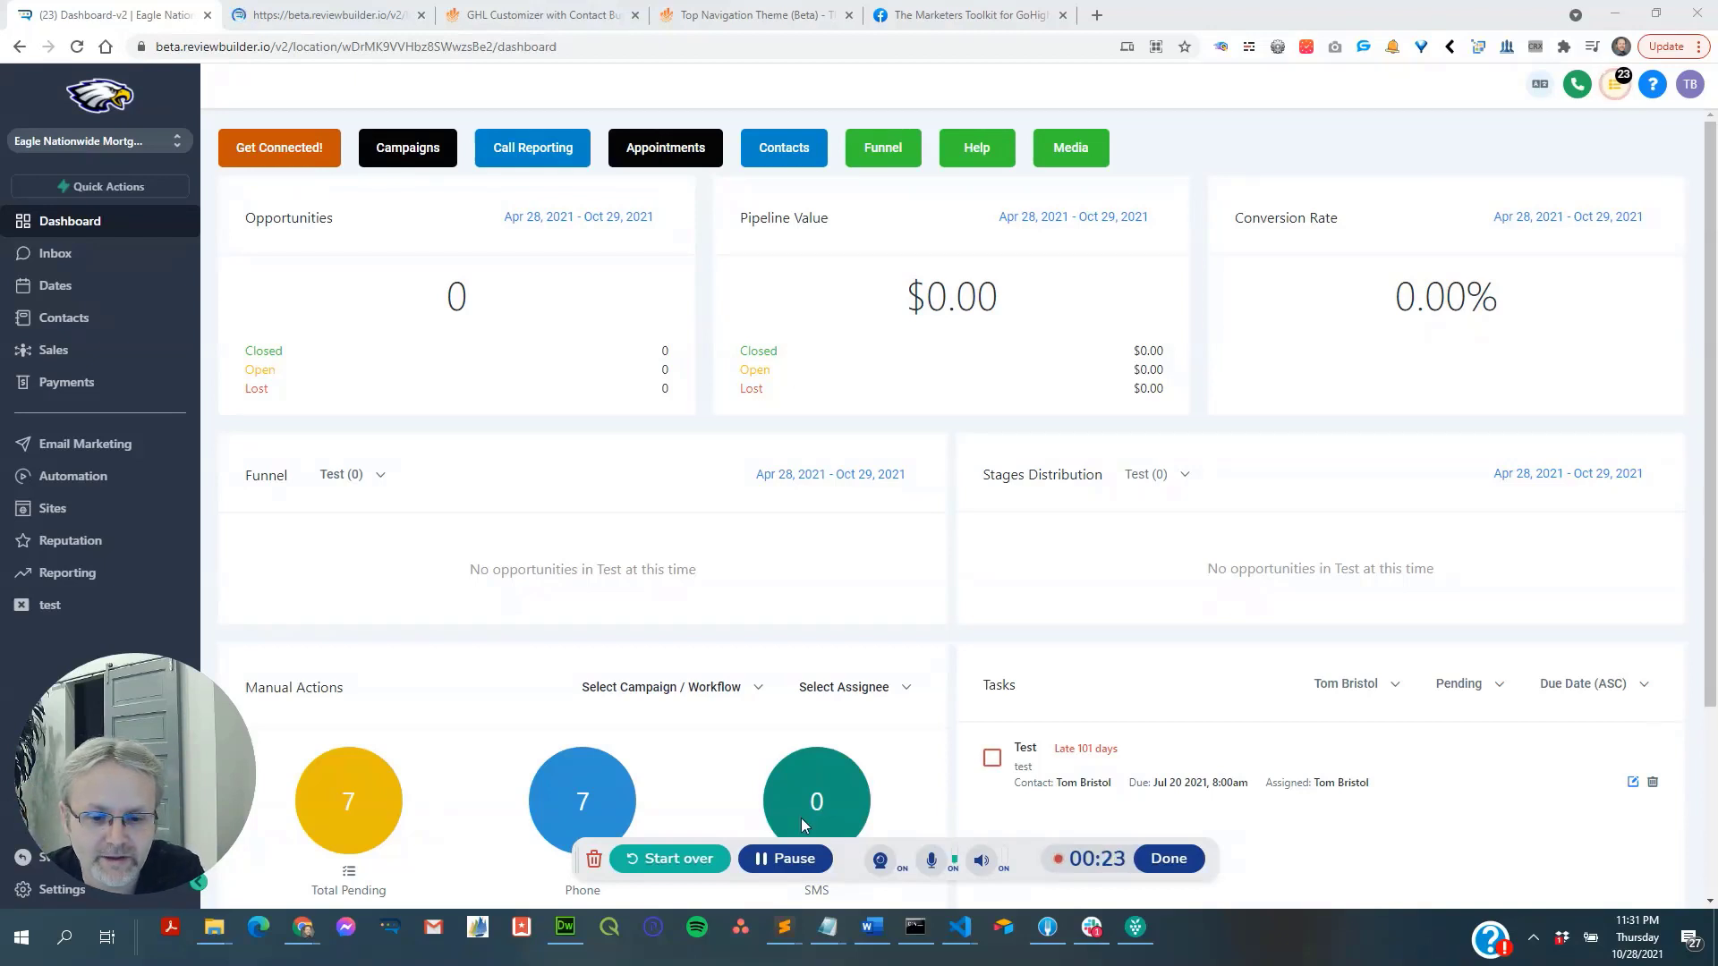
Switch to the second dashboard tab that shows the blue Top Navigation theme.
{"action": "key", "text": "ctrl+Tab"}
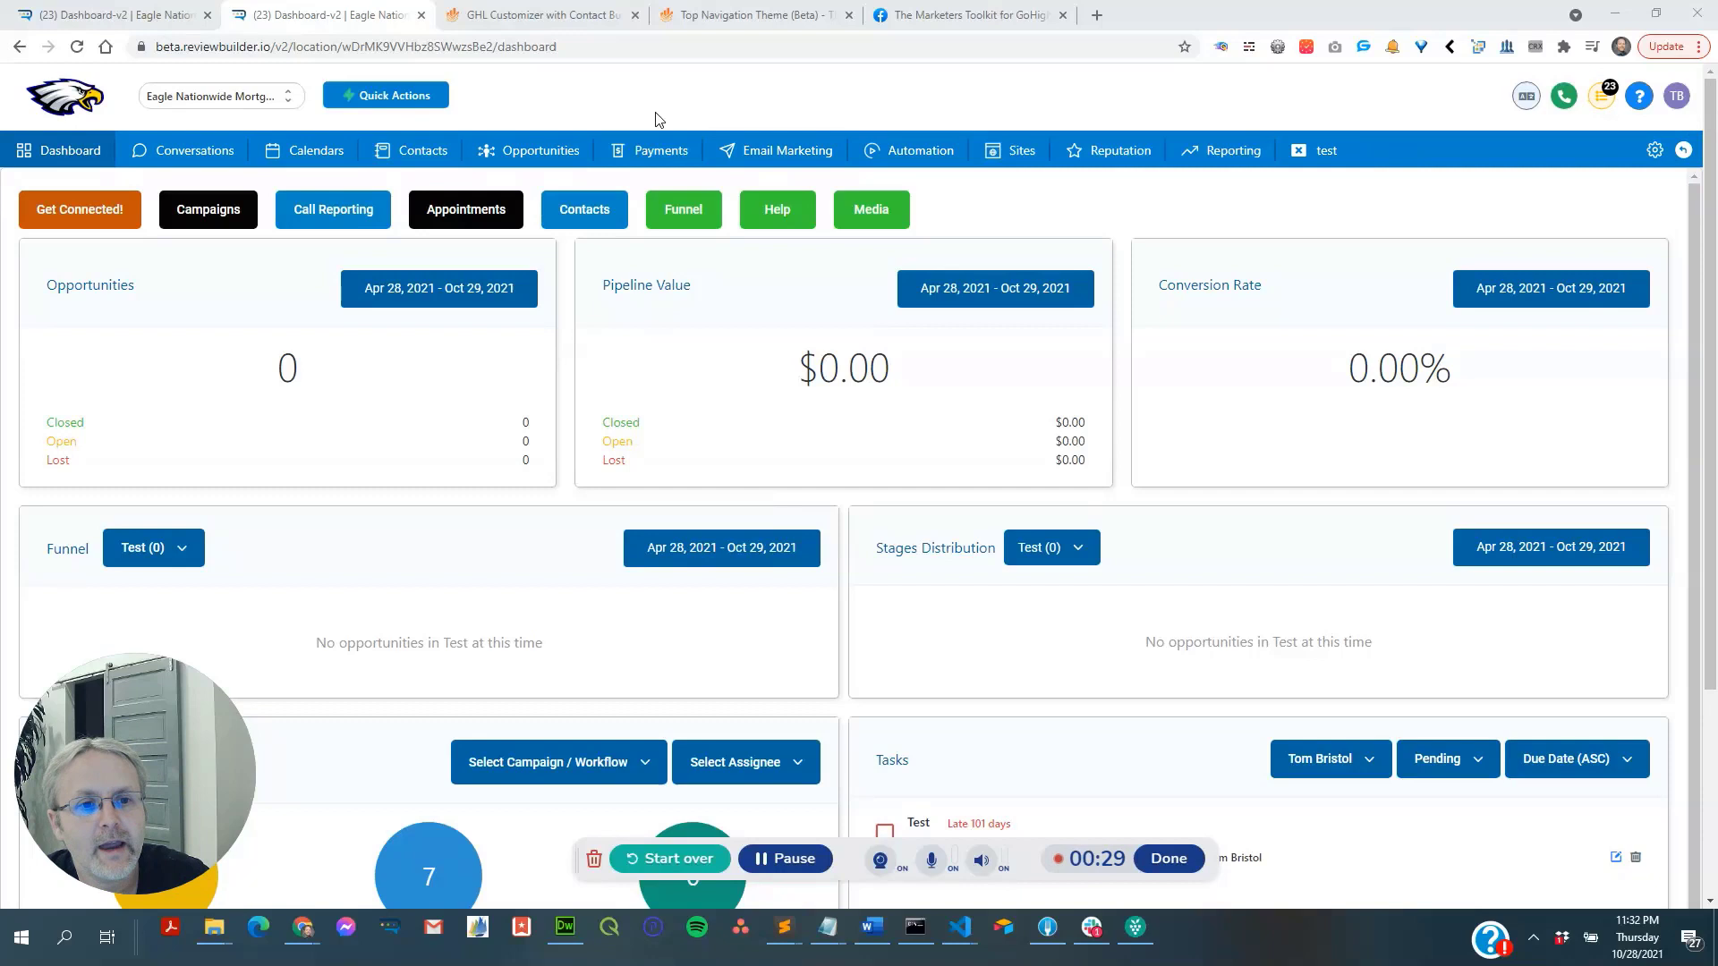
Open Company settings' Business Info page after briefly checking Quick Actions and the account menu.
{"action": "left_click", "coordinate": [1656, 154]}
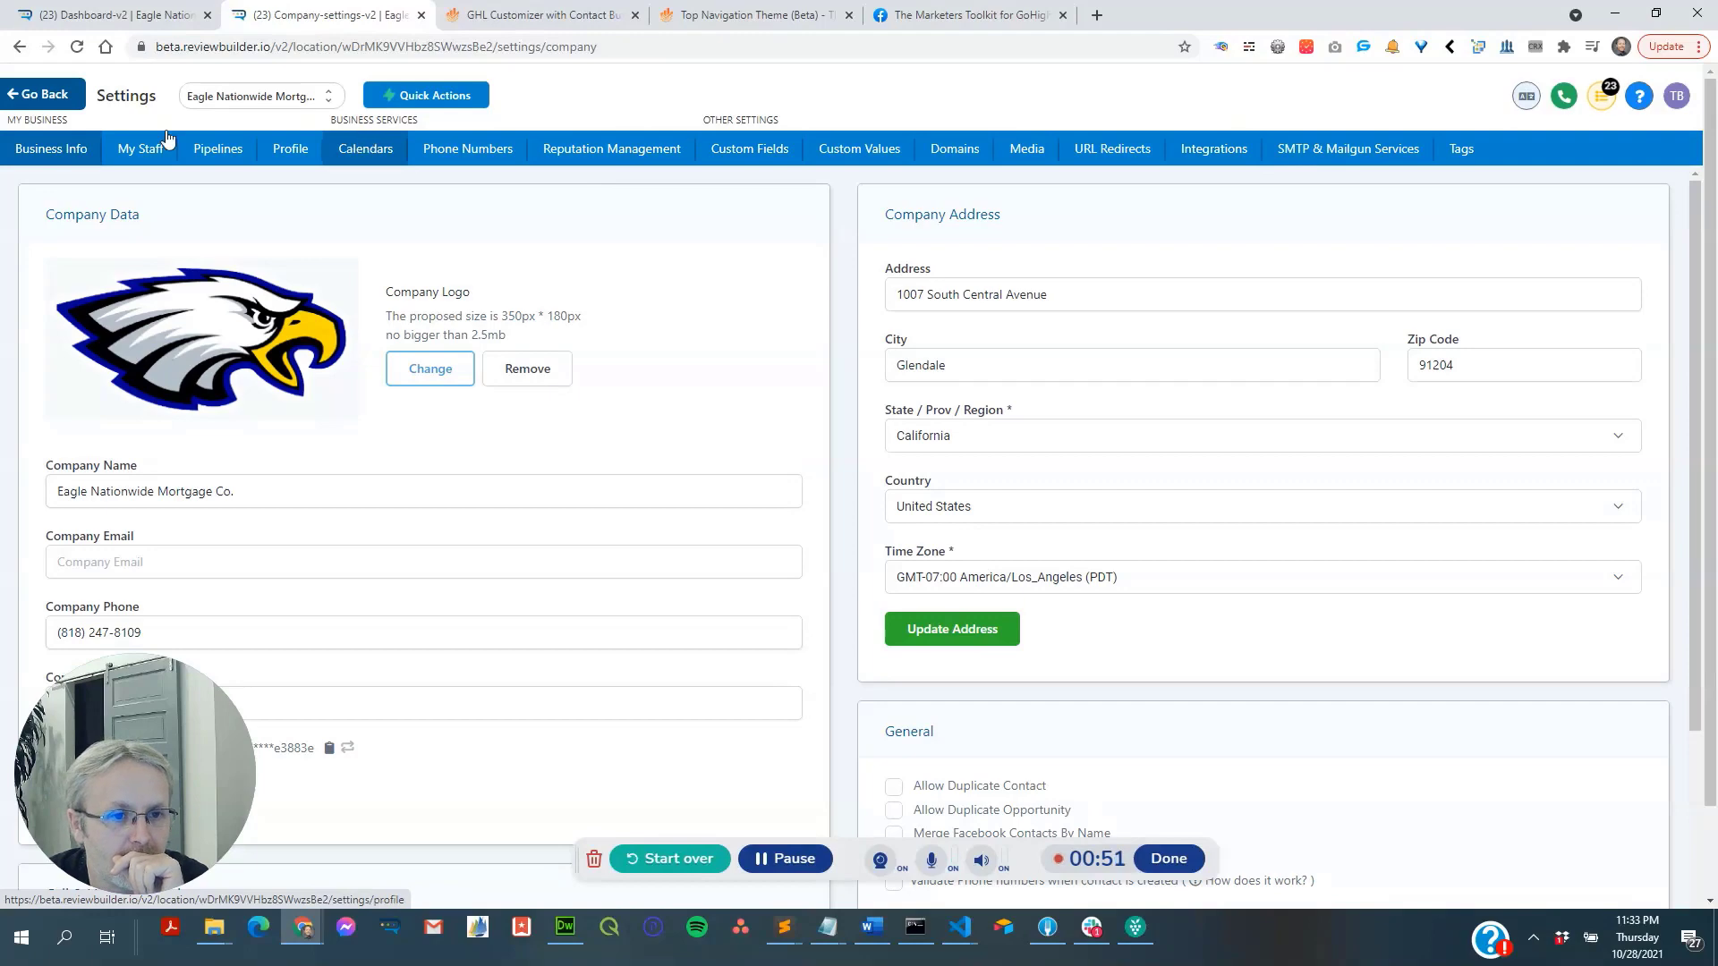
{"action": "left_click", "coordinate": [425, 94]}
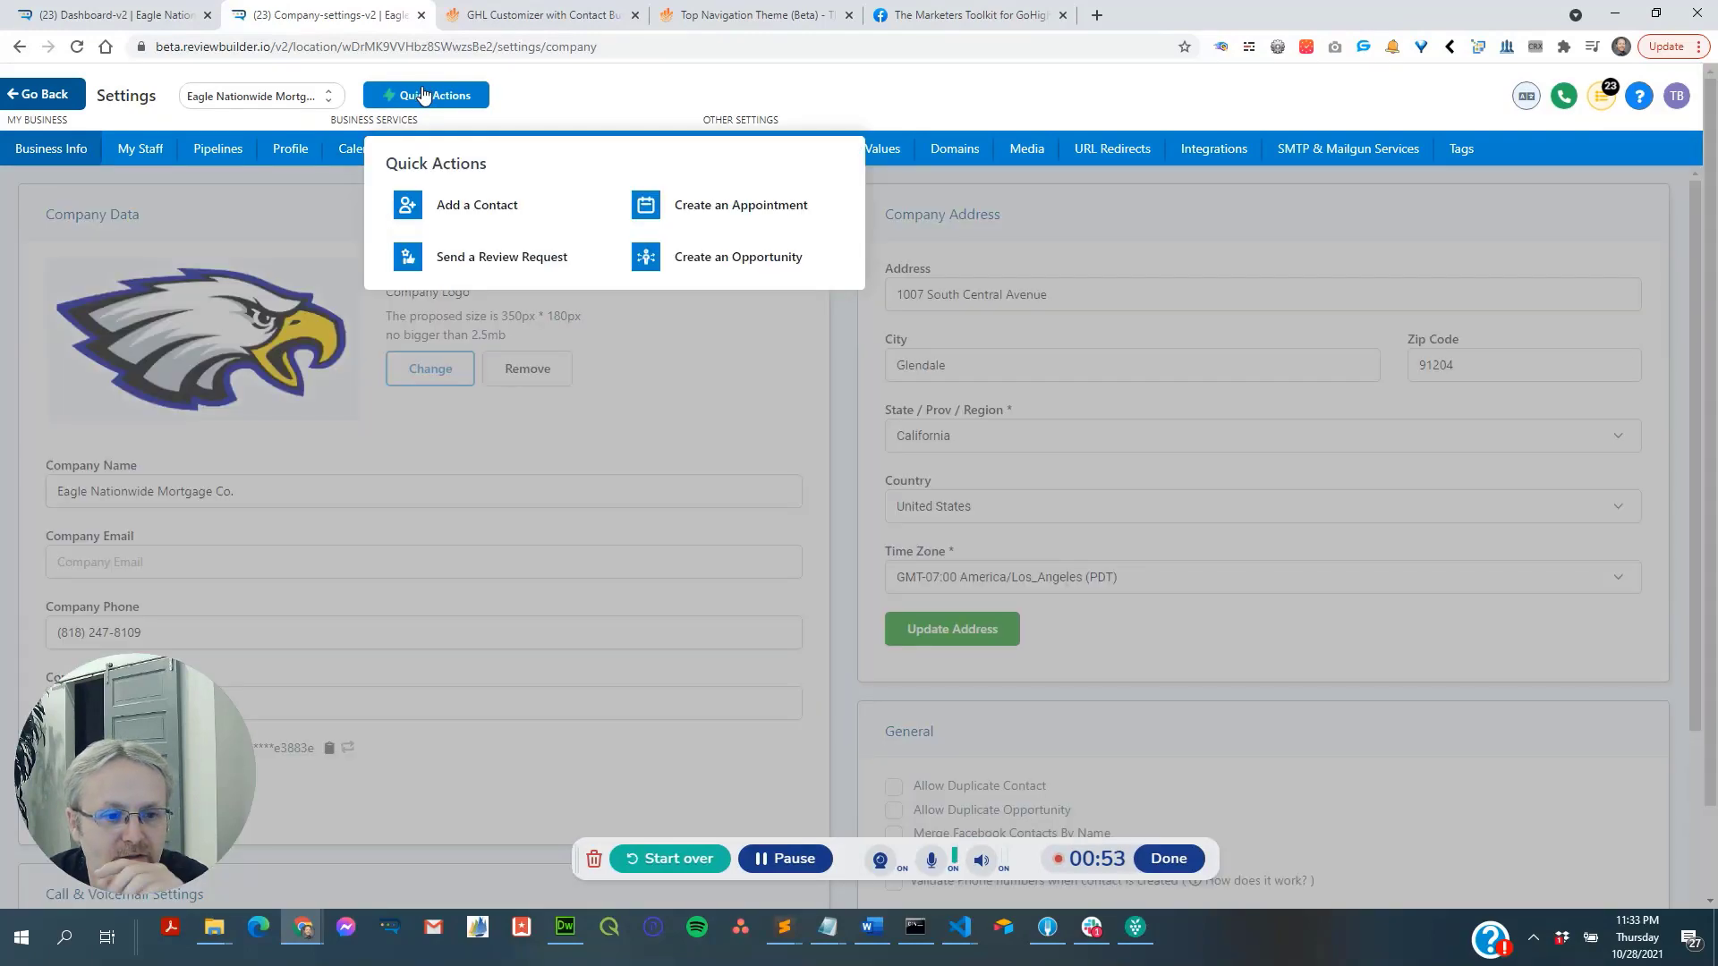
{"action": "left_click", "coordinate": [251, 316]}
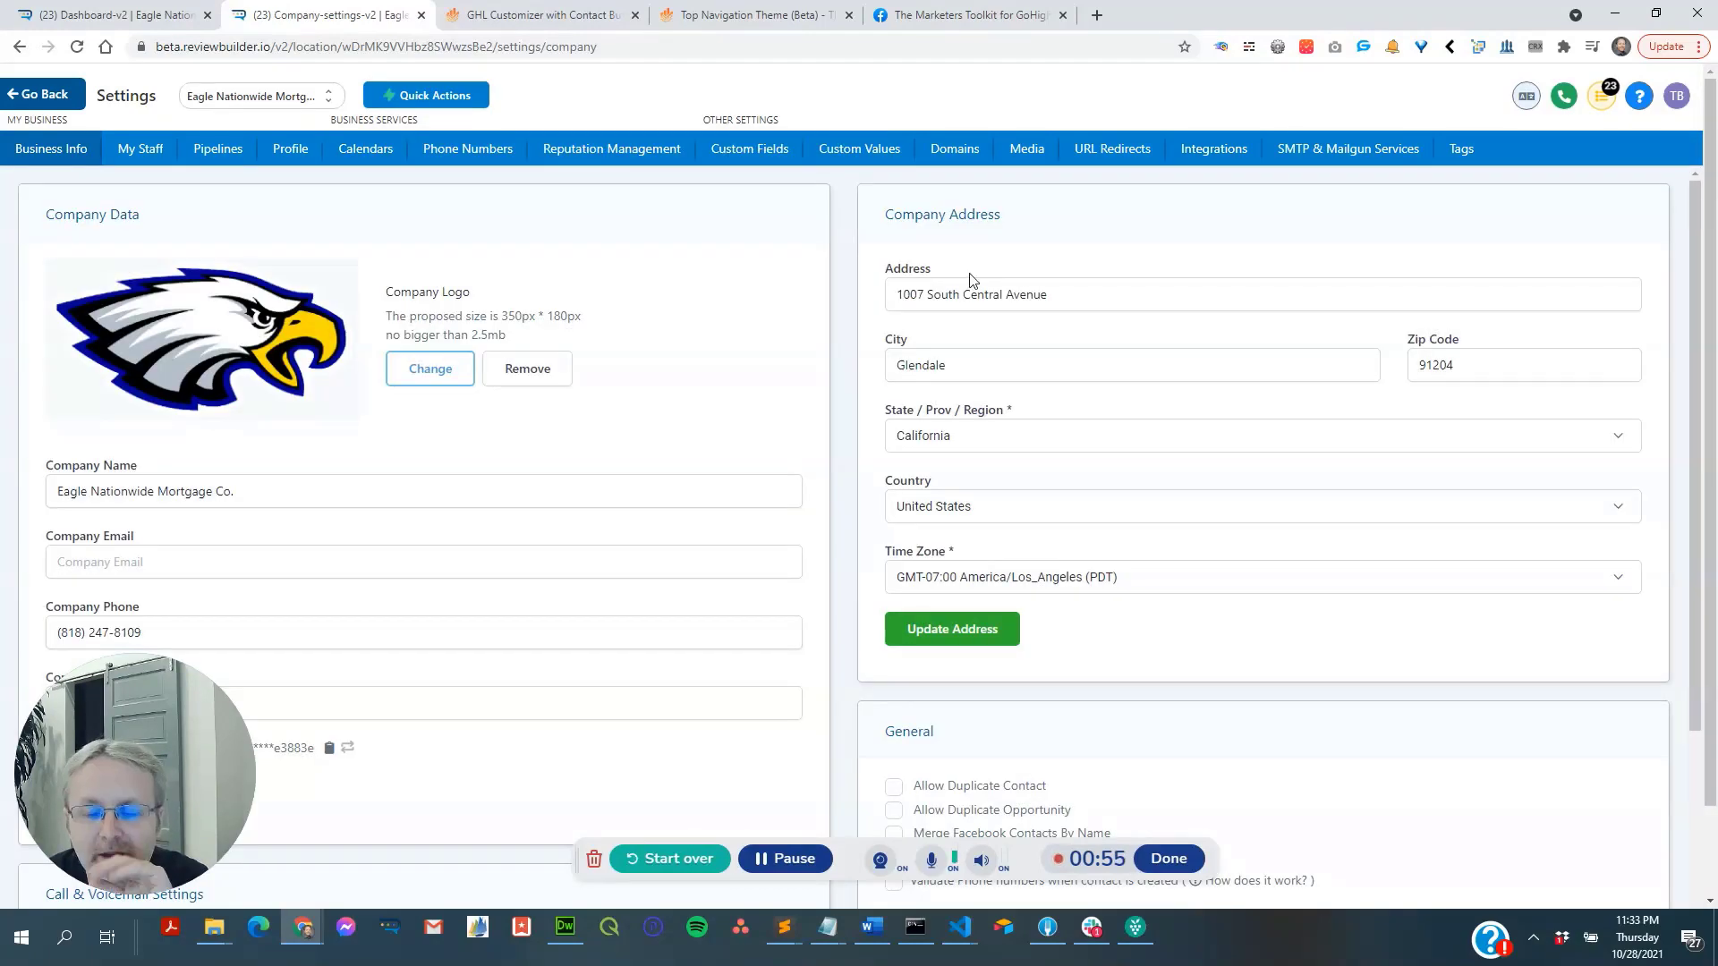
{"action": "left_click", "coordinate": [1678, 100]}
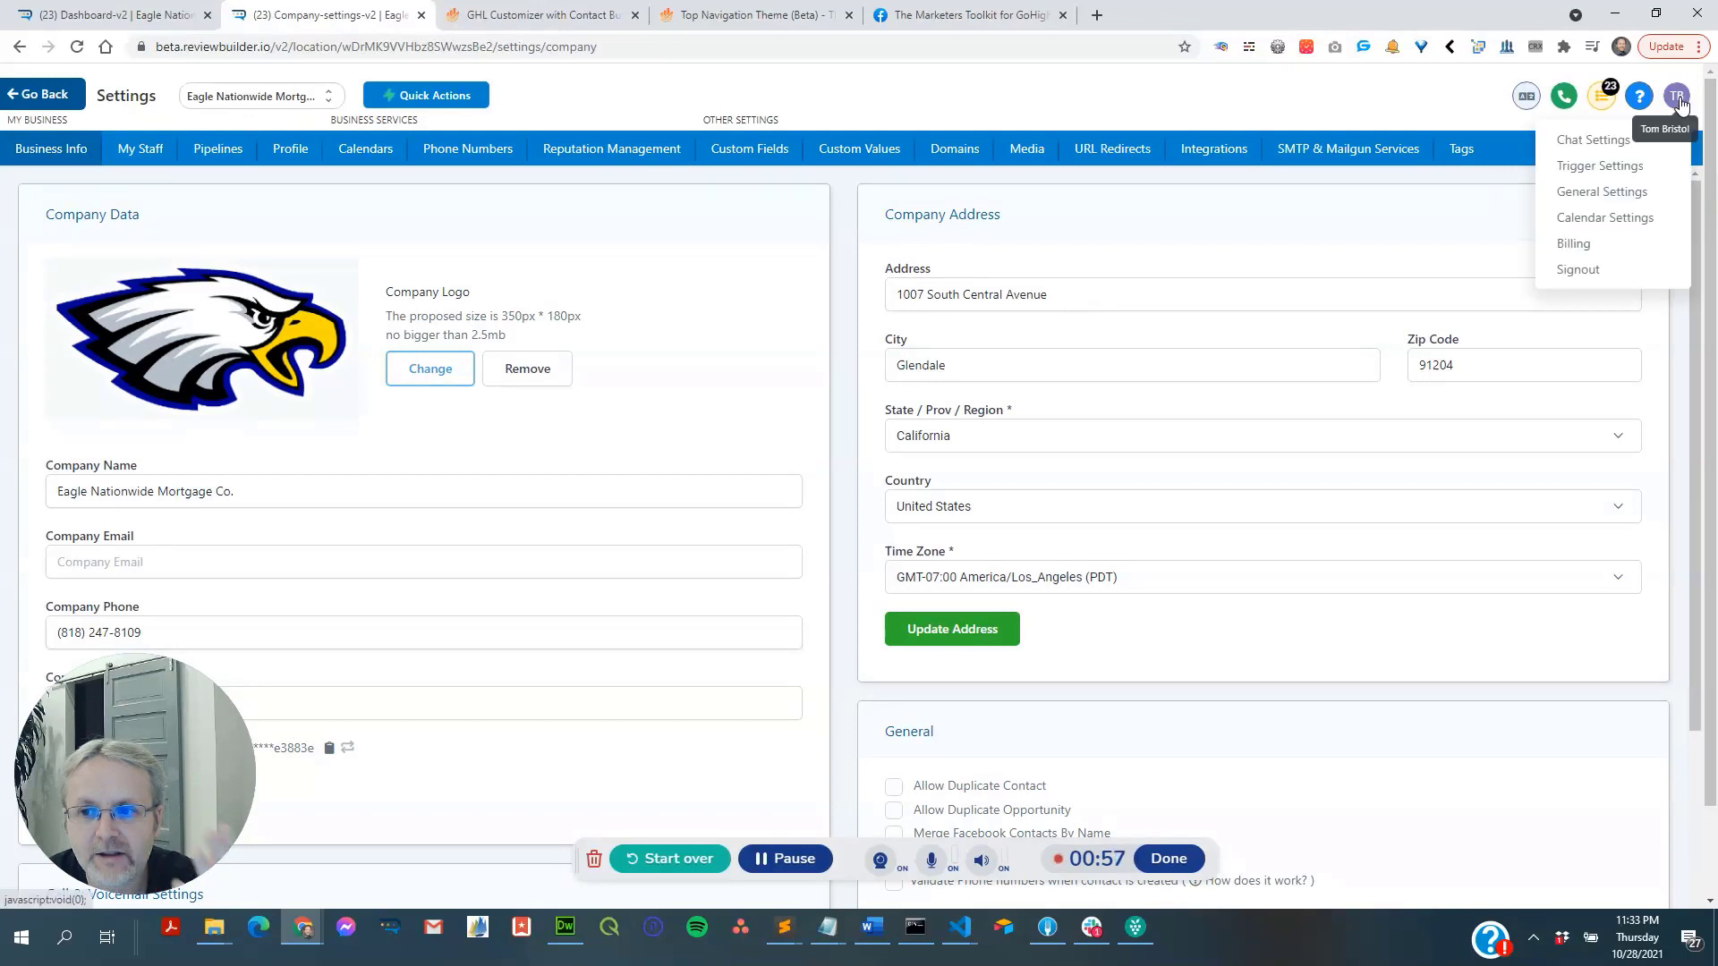
{"action": "left_click", "coordinate": [1682, 98]}
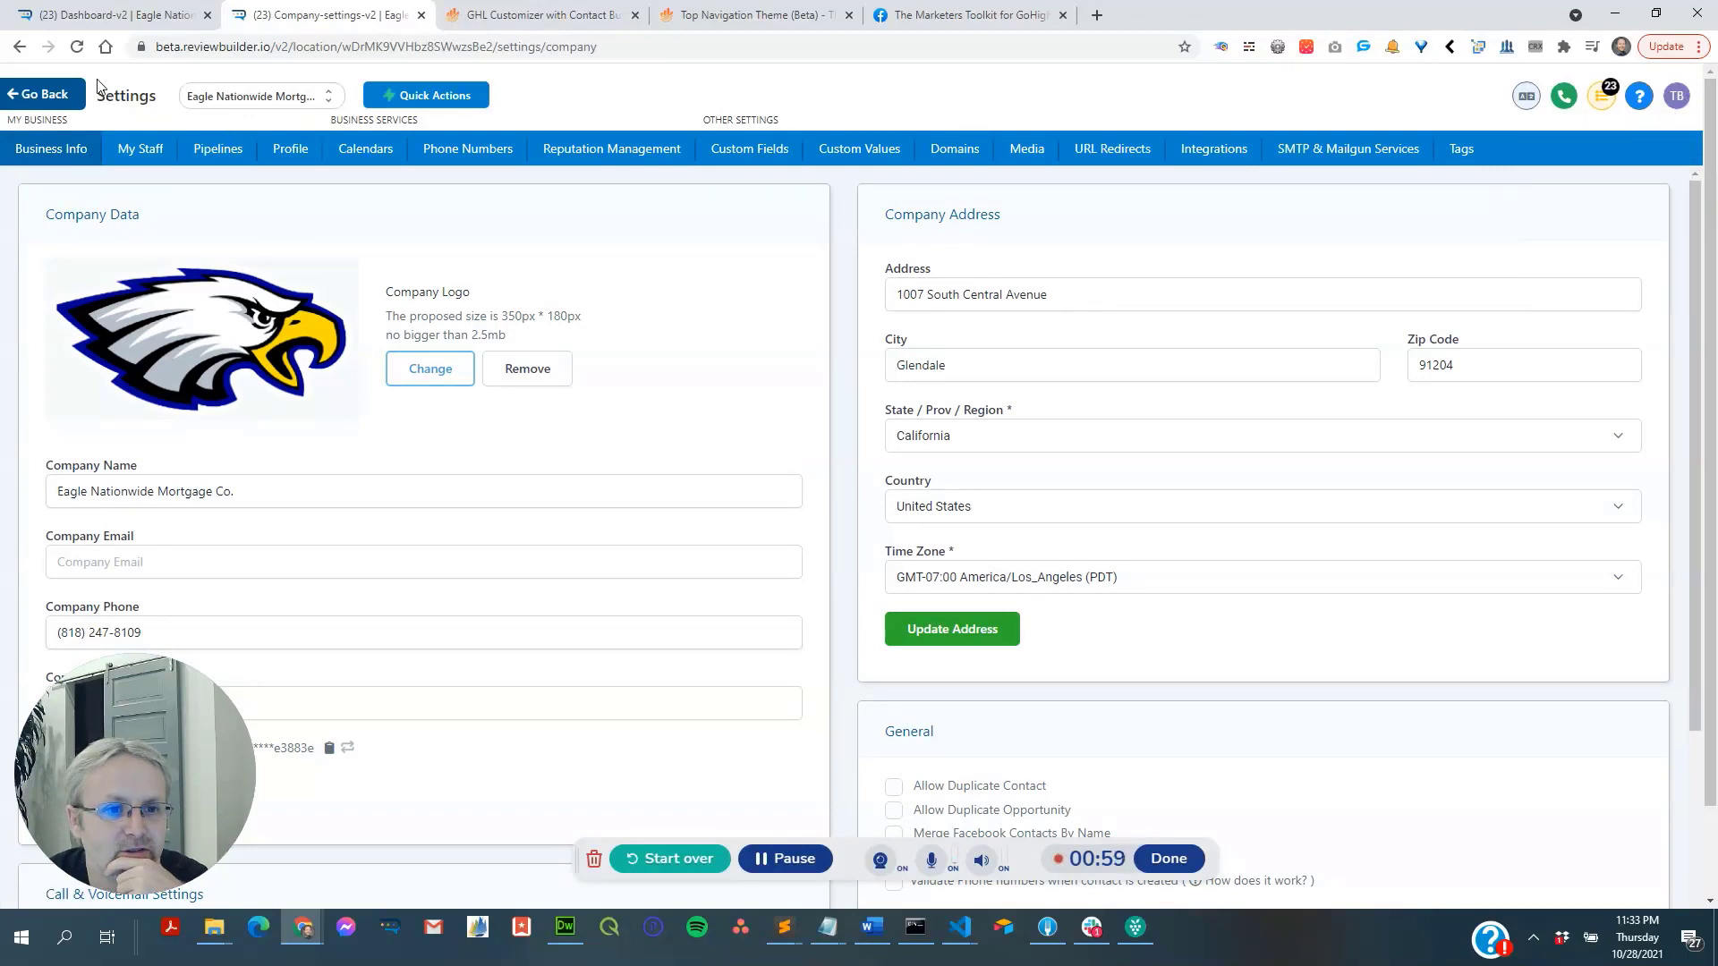
Go back from Settings to the Dashboard showing Opportunities 0 and Pipeline Value $0.00.
{"action": "left_click", "coordinate": [55, 98]}
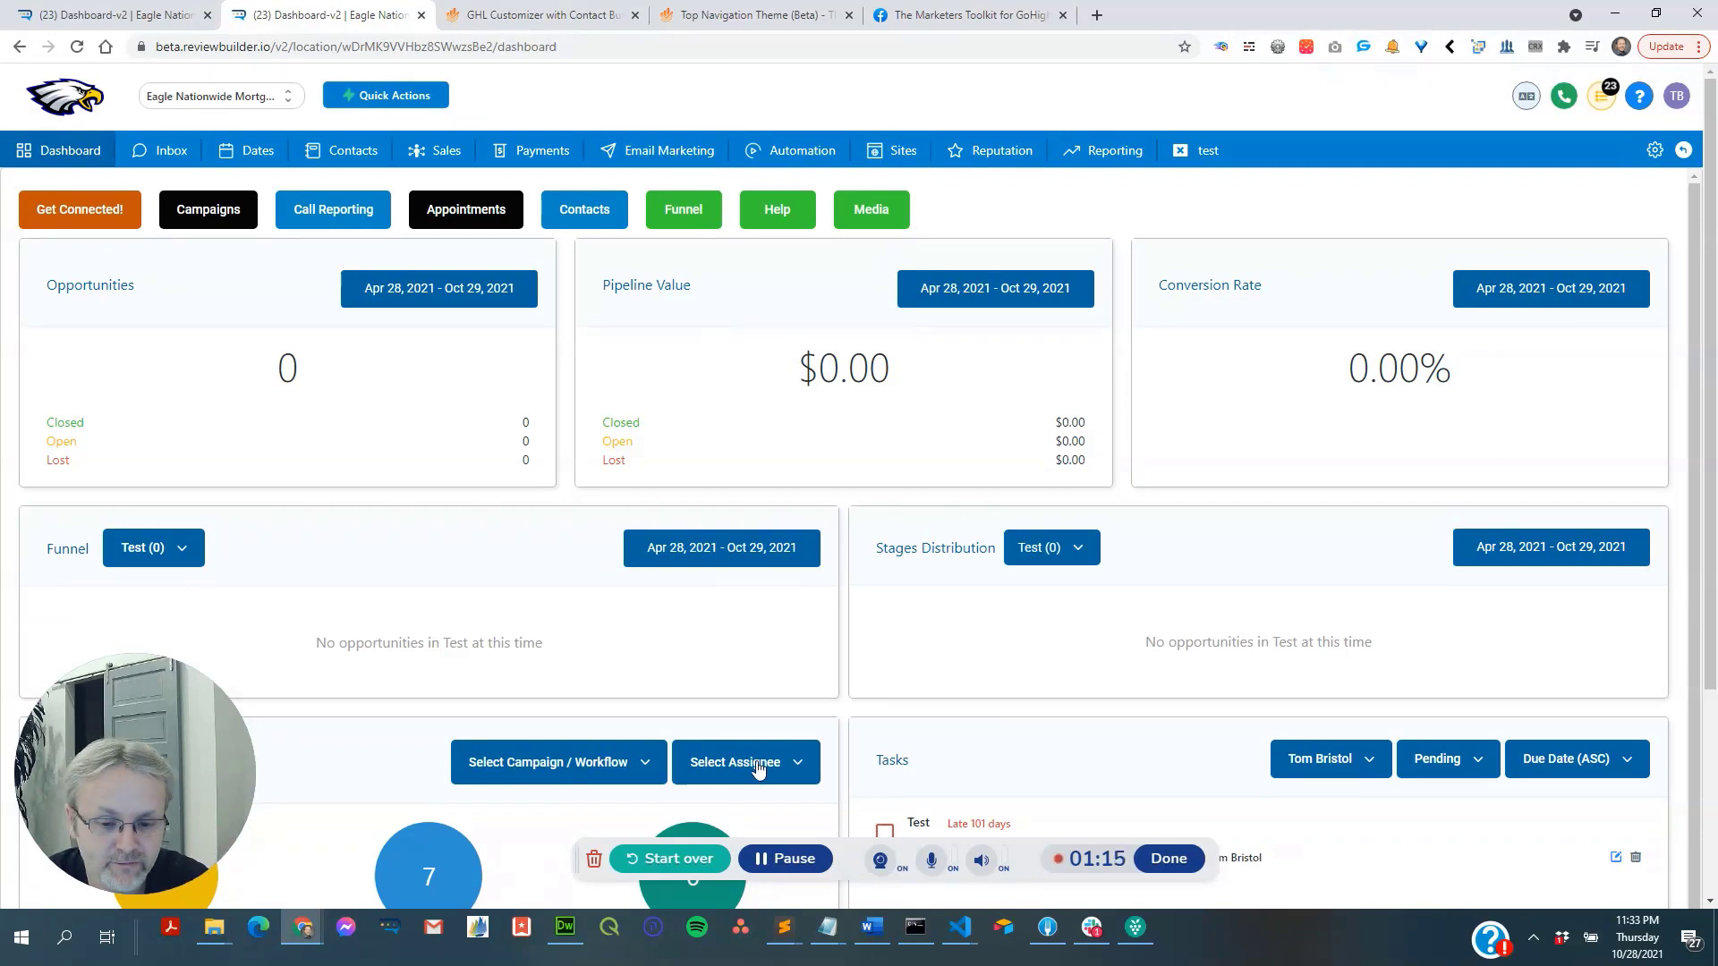
{"action": "left_click", "coordinate": [786, 844]}
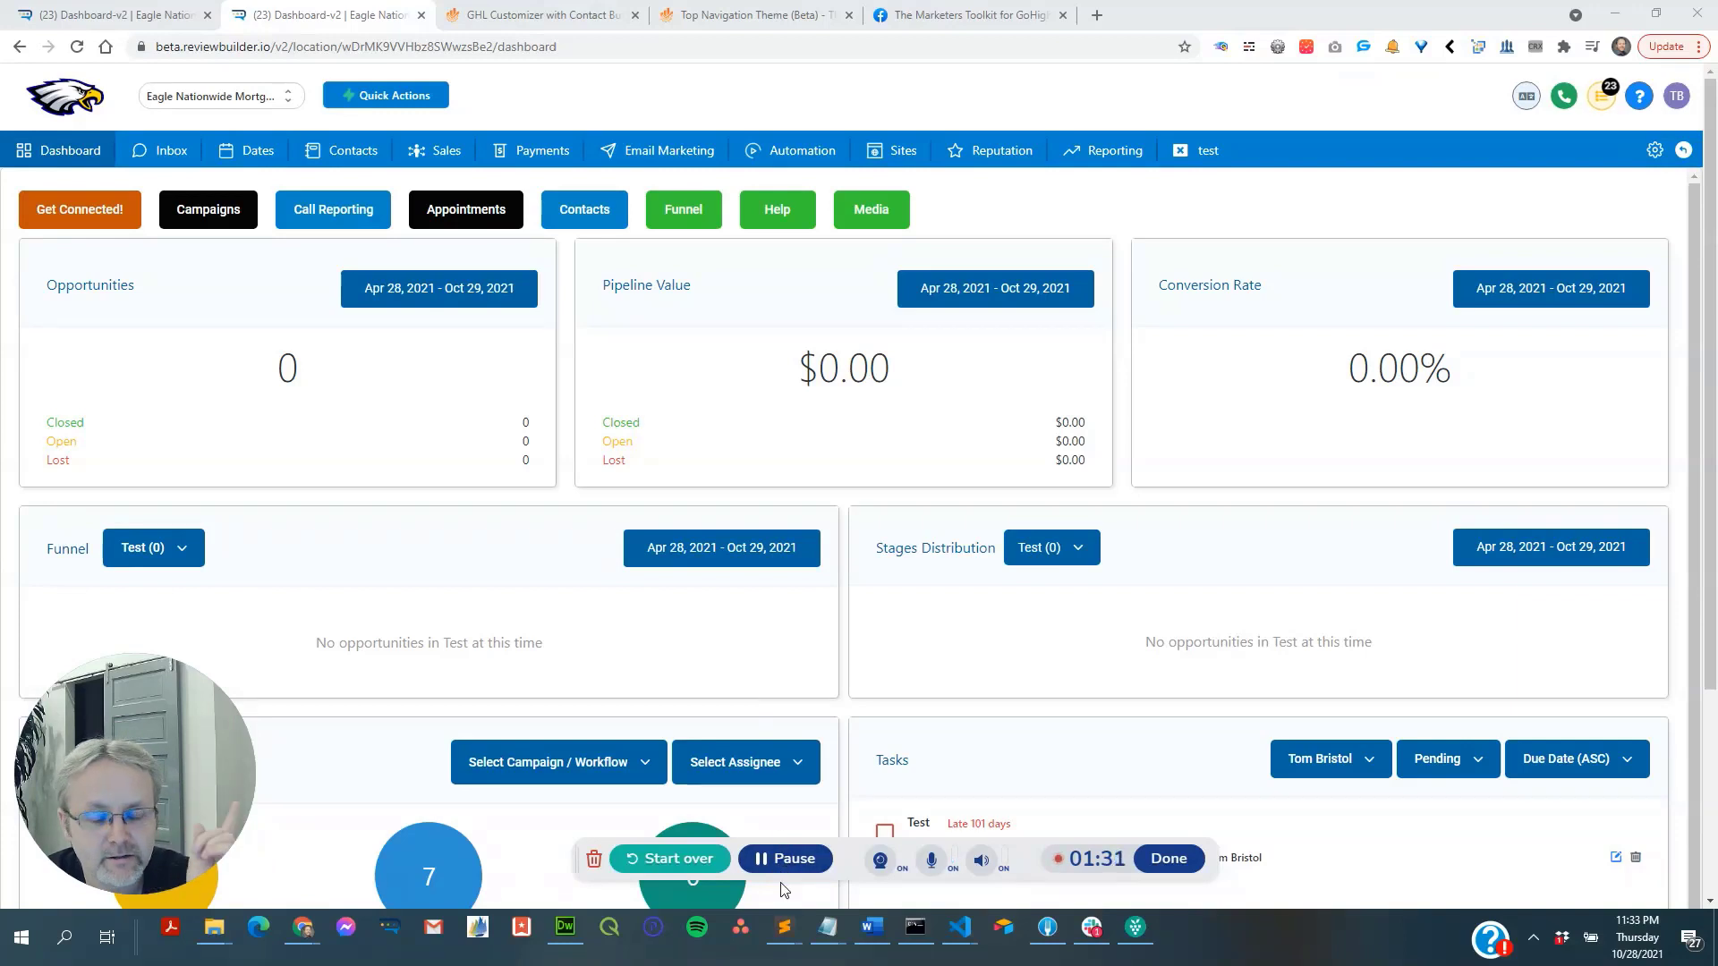
Peek at the Automation and account menus, open the Conversations inbox, then return to Dashboard.
{"action": "left_click", "coordinate": [787, 860]}
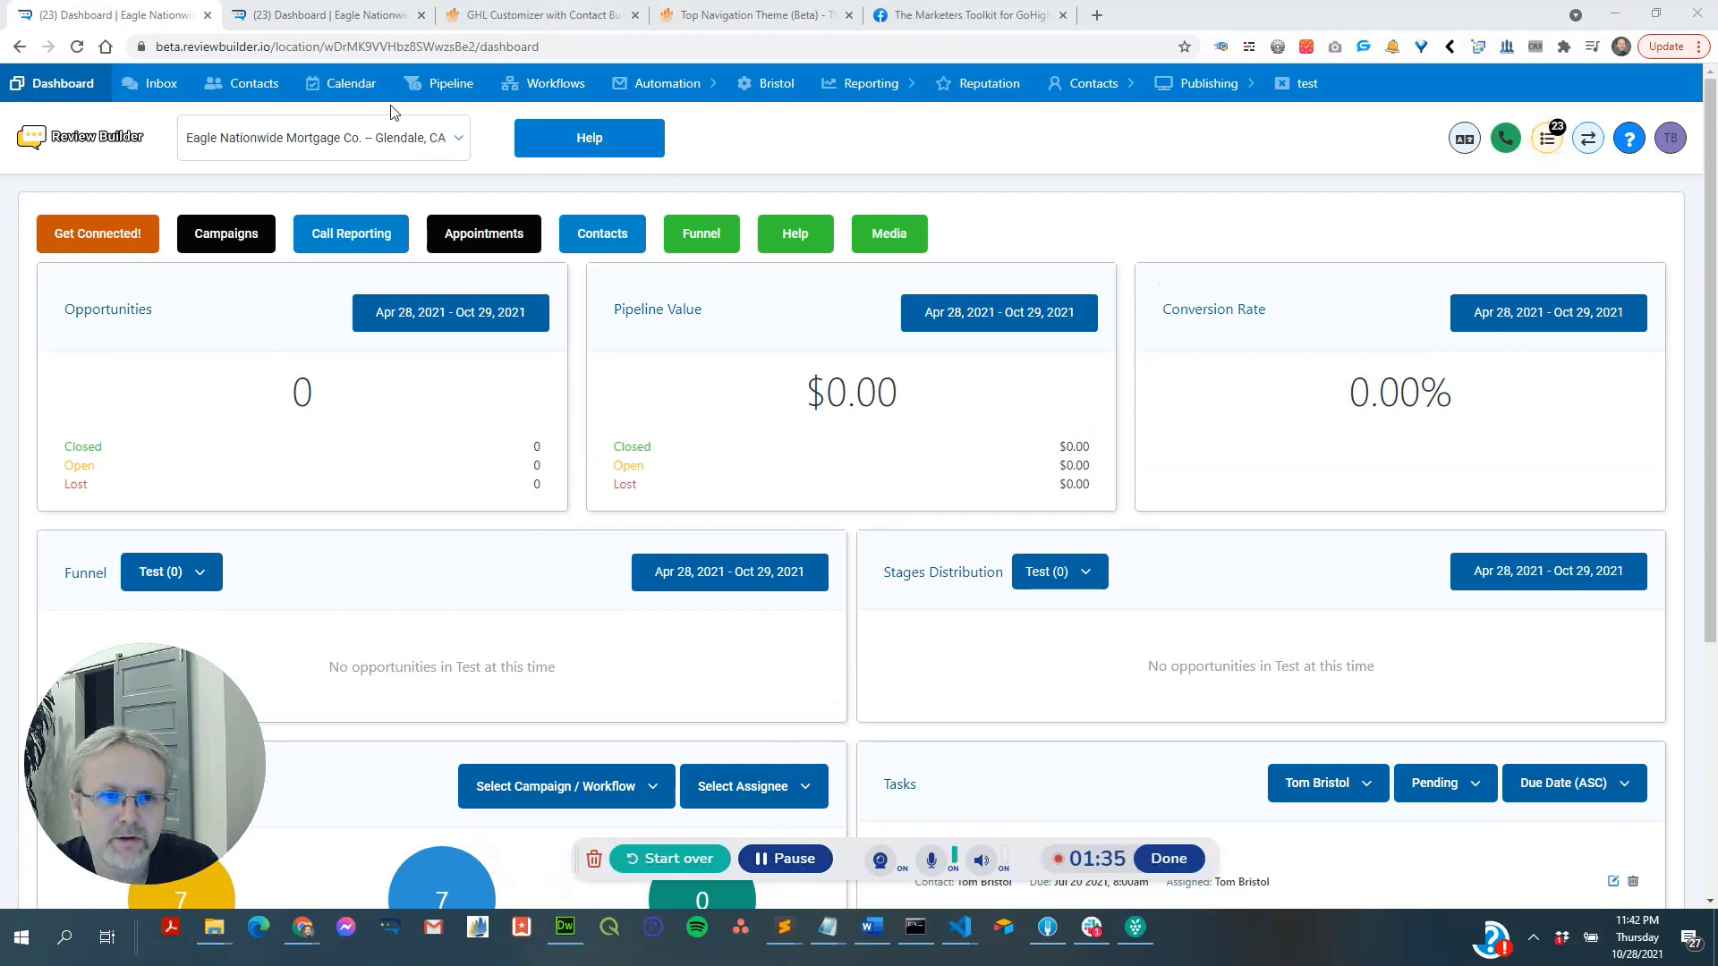
{"action": "left_click", "coordinate": [674, 89]}
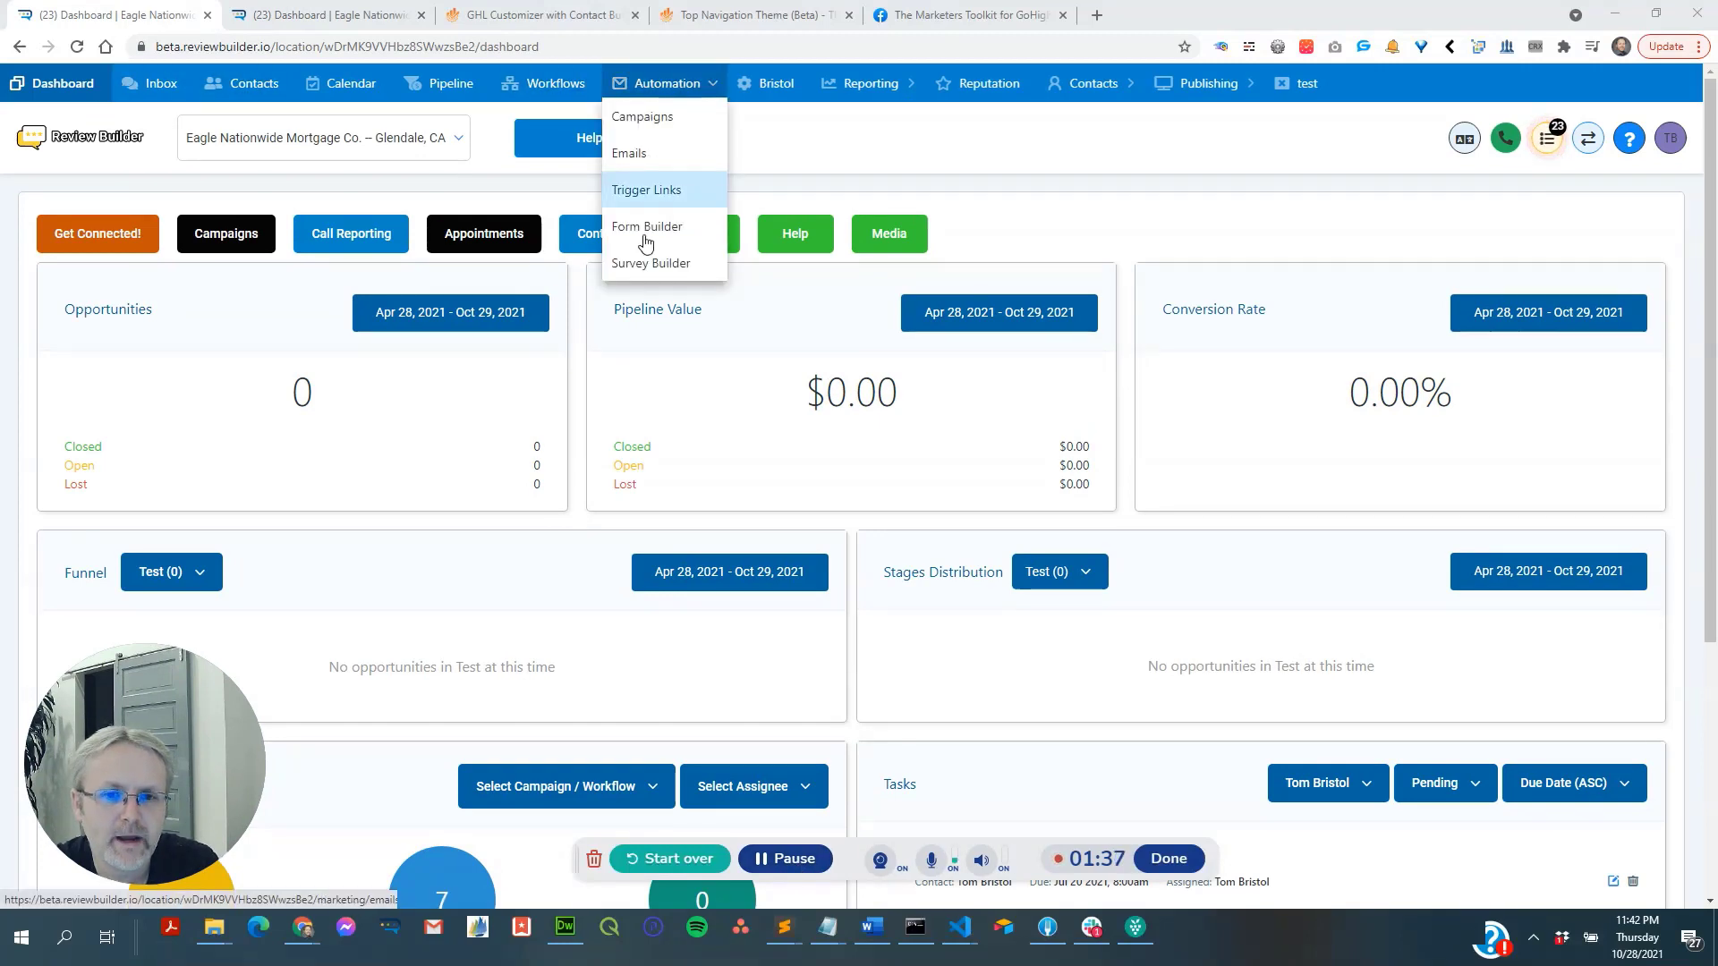
{"action": "mouse_move", "coordinate": [1131, 89]}
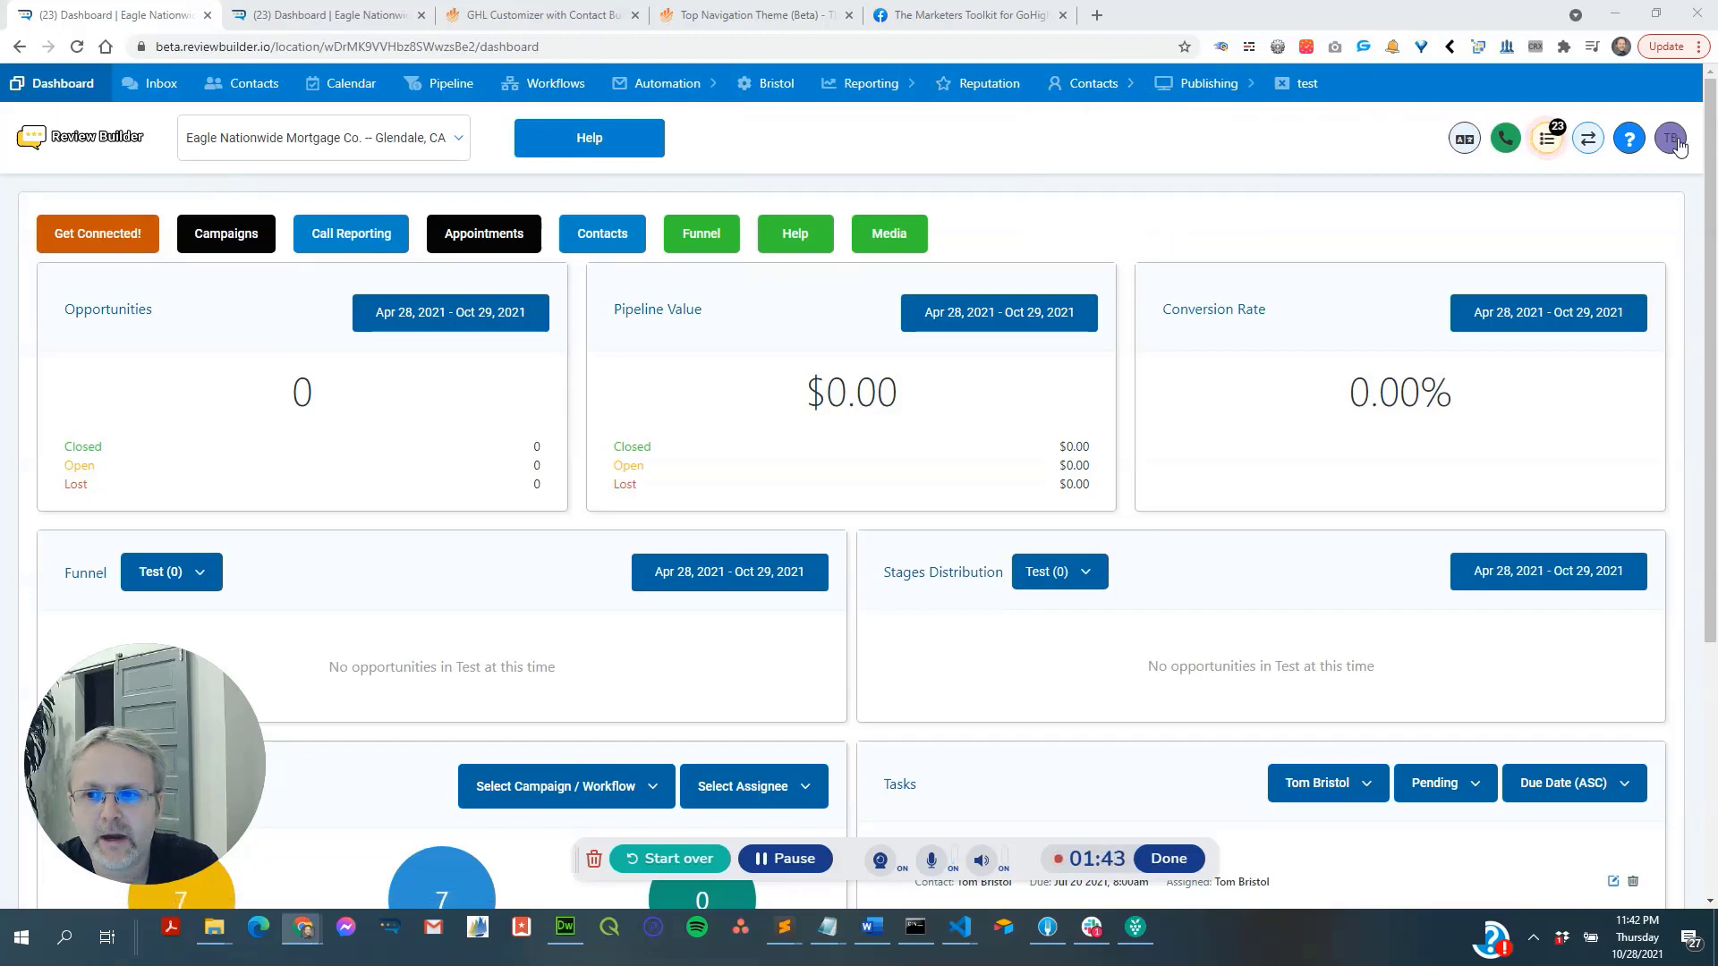
{"action": "left_click", "coordinate": [1676, 143]}
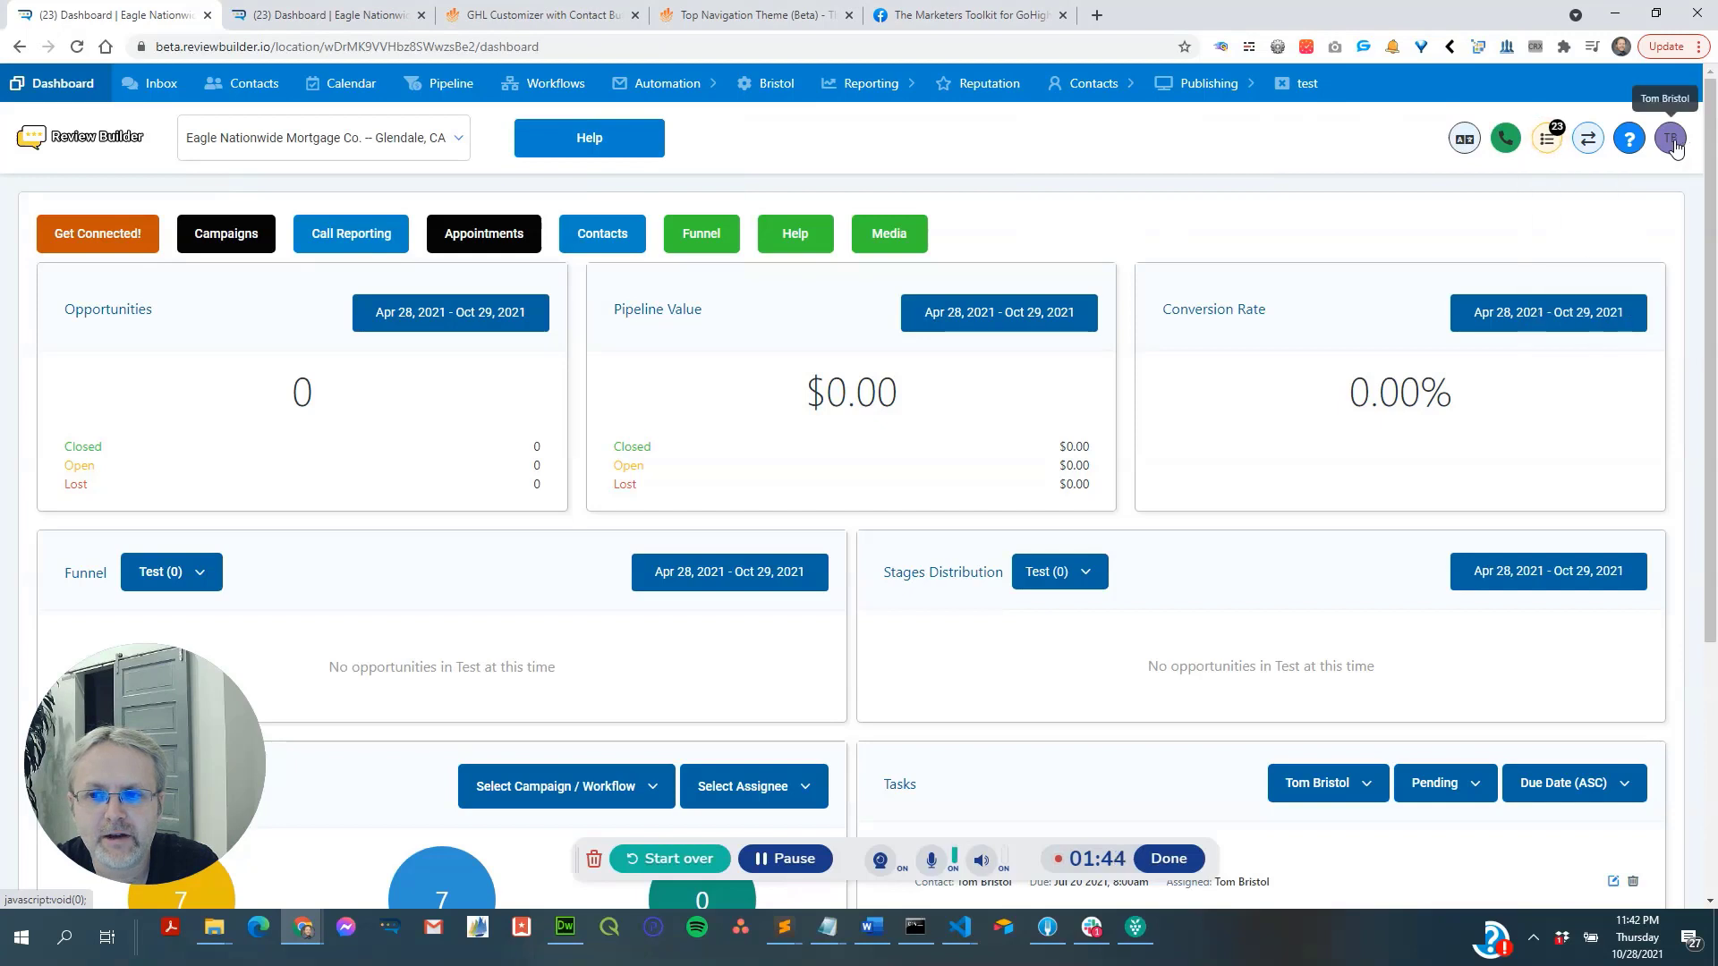
{"action": "left_click", "coordinate": [154, 88]}
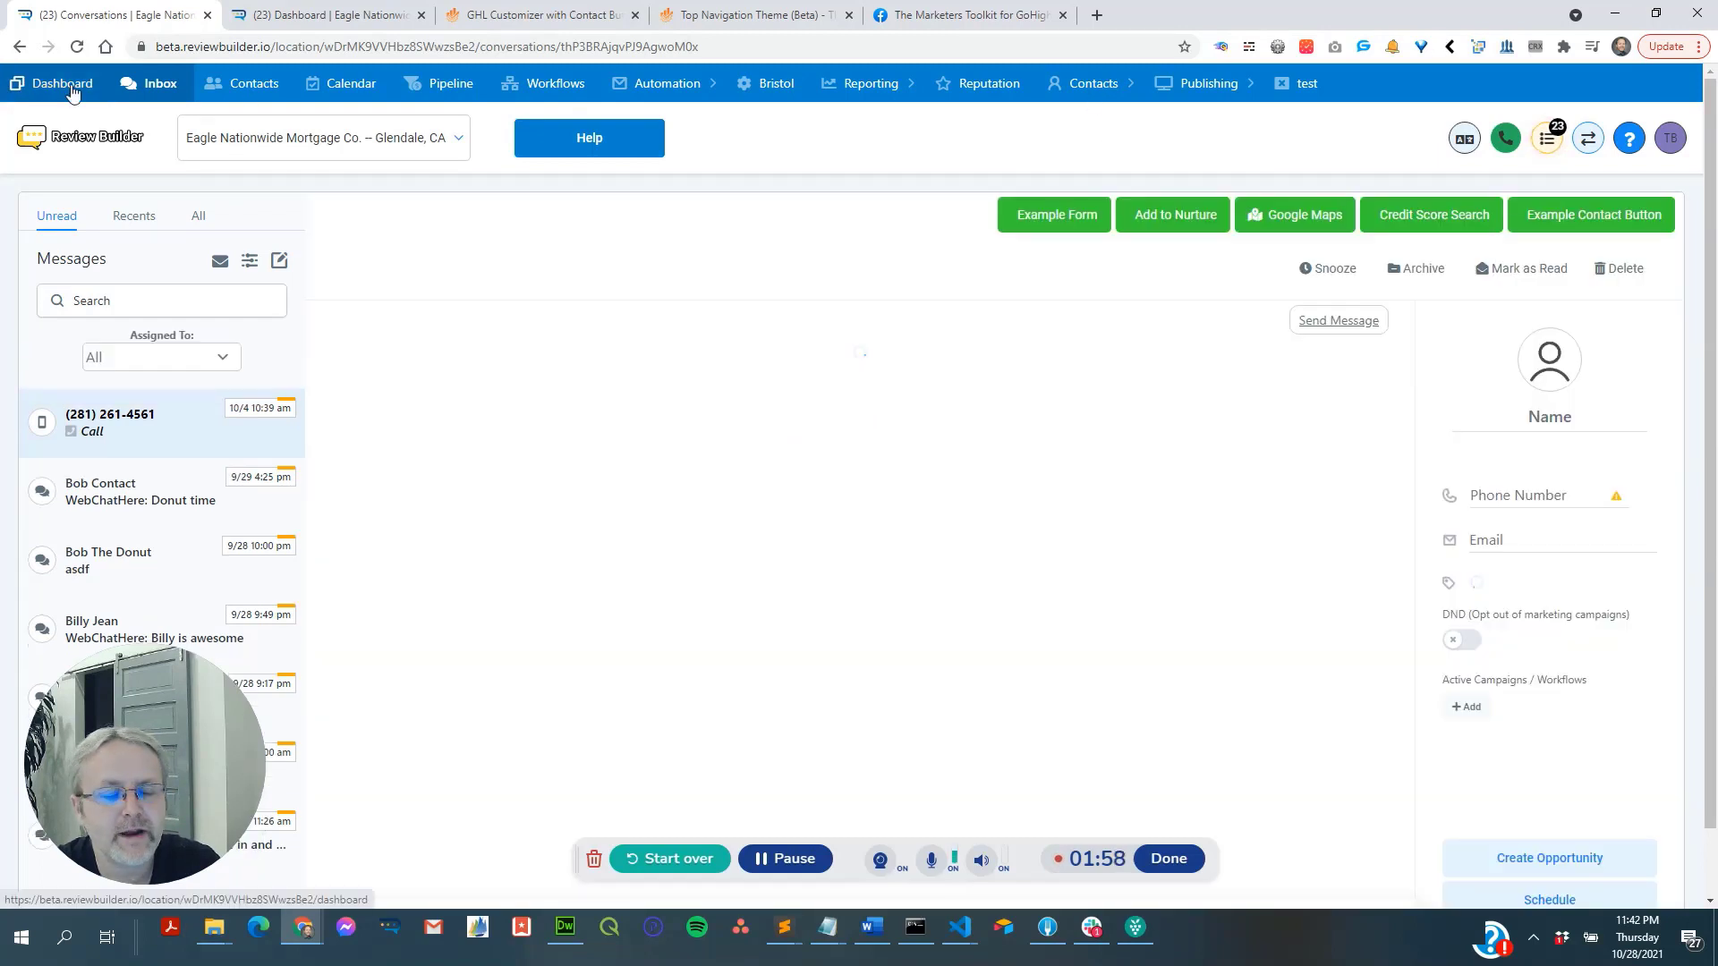
{"action": "left_click", "coordinate": [56, 83]}
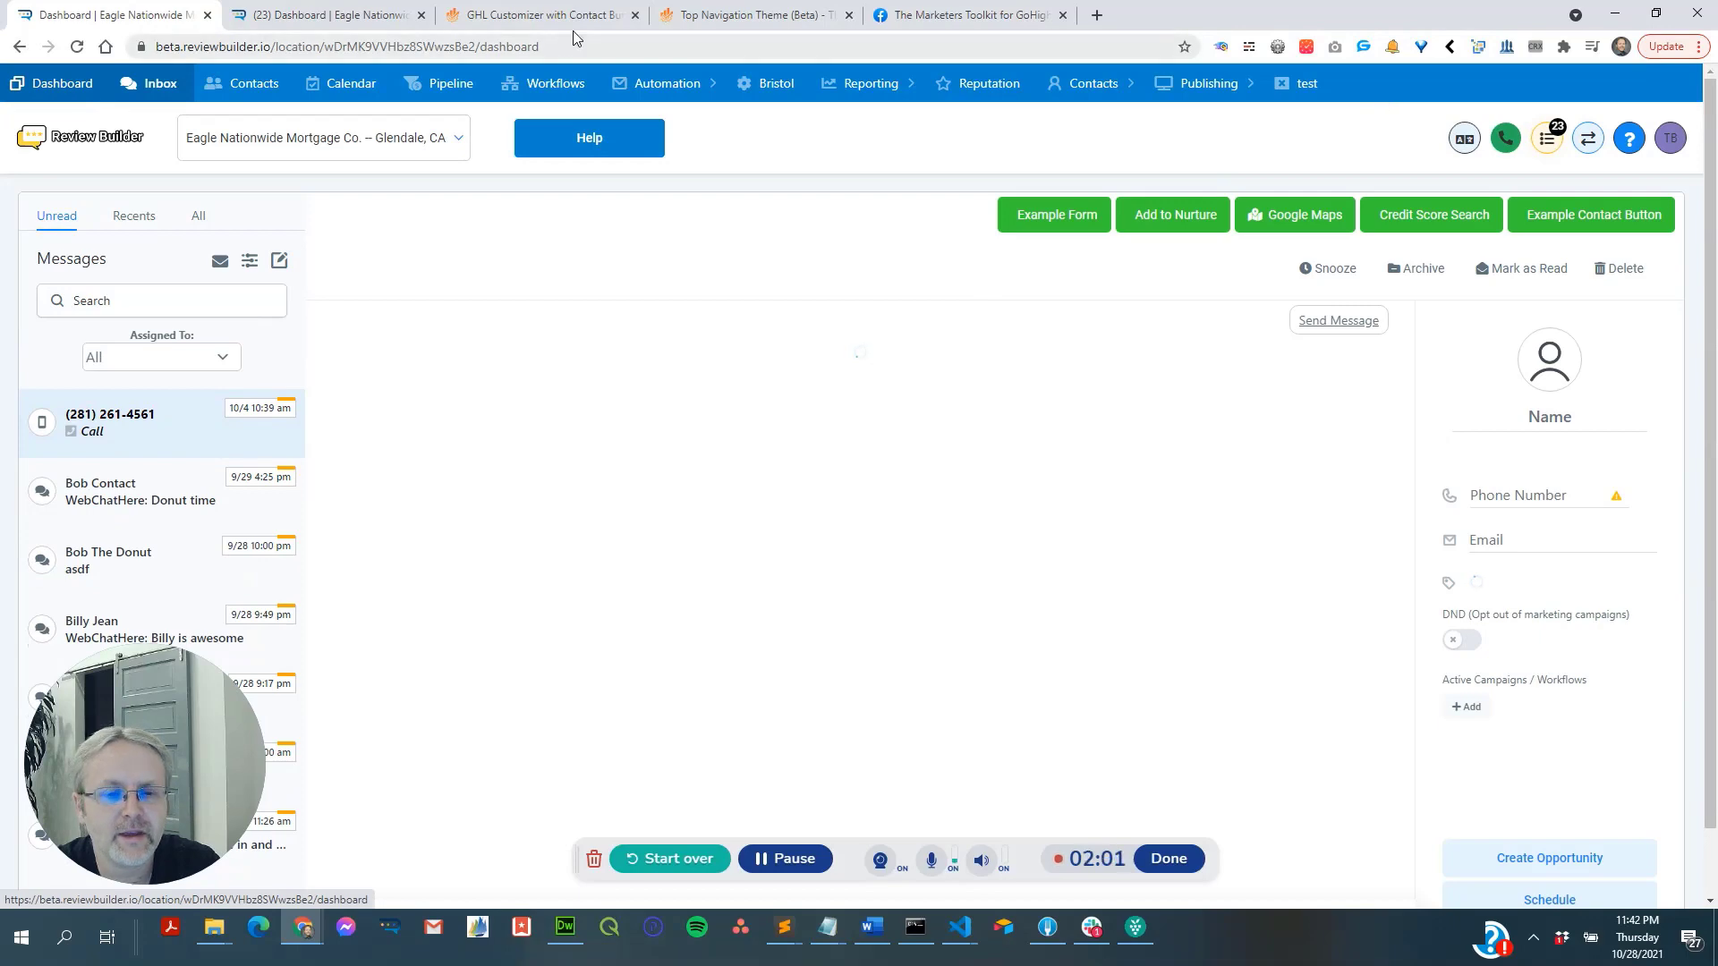
{"action": "left_click", "coordinate": [537, 15]}
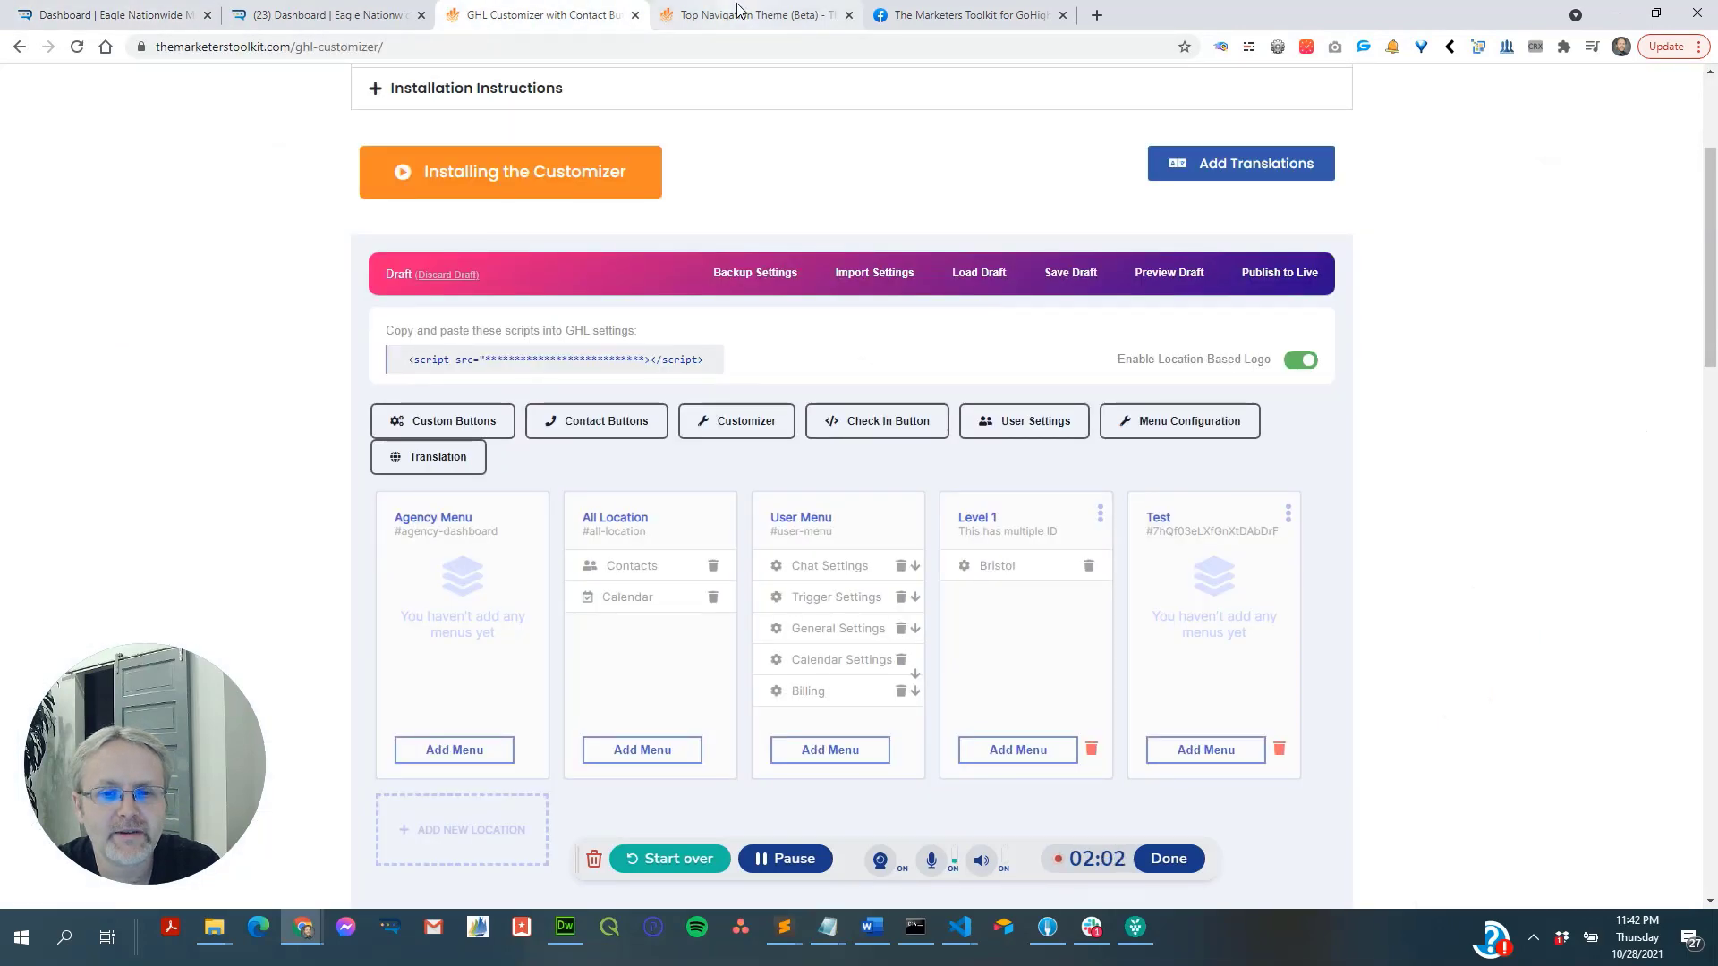
{"action": "left_click", "coordinate": [737, 12]}
{"action": "scroll", "coordinate": [958, 466], "scroll_direction": "down", "scroll_amount": 2}
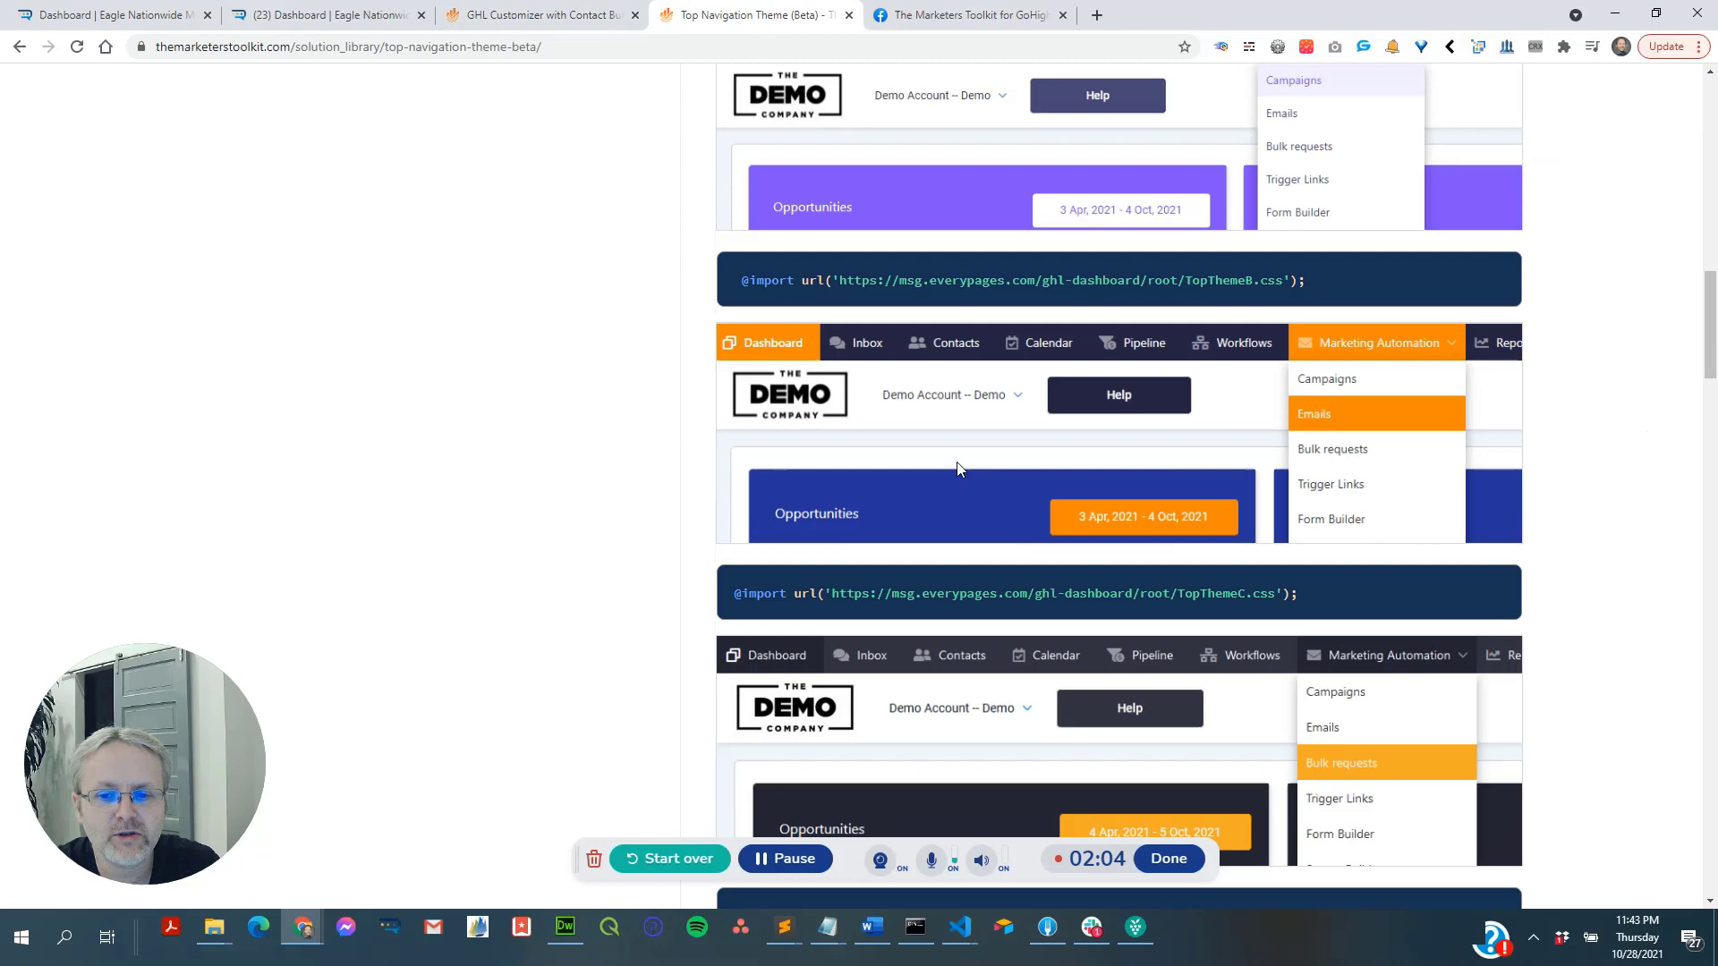
{"action": "scroll", "coordinate": [958, 465], "scroll_direction": "up", "scroll_amount": 5}
{"action": "triple_click", "coordinate": [936, 427]}
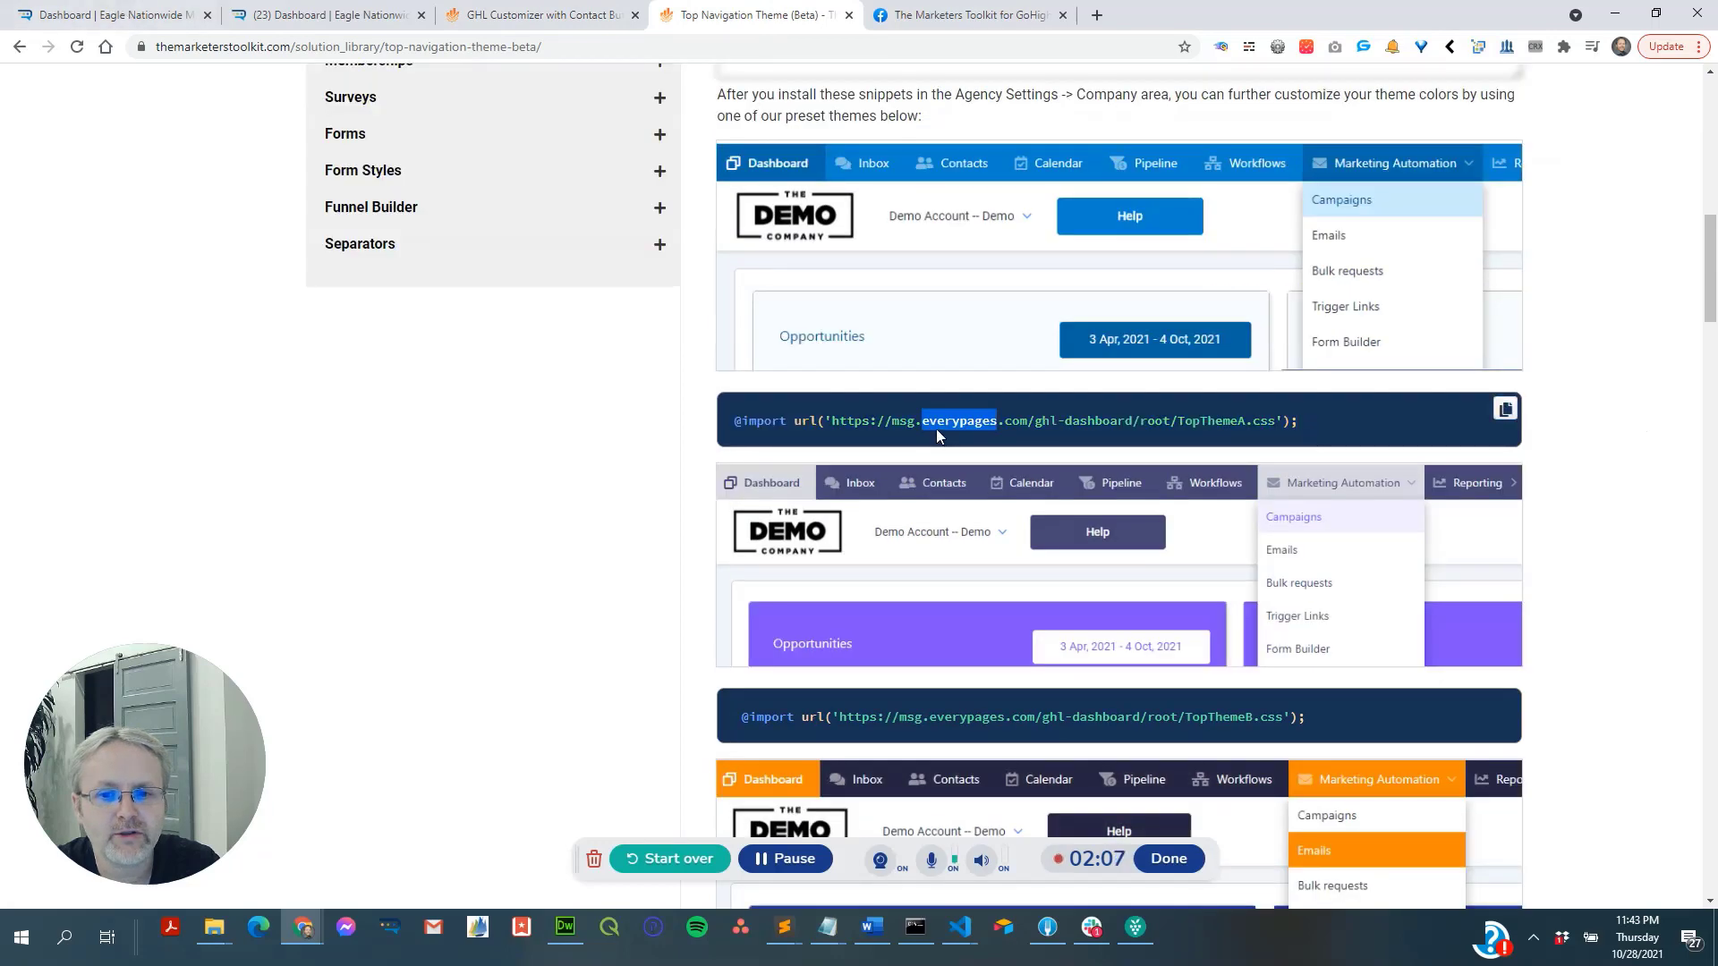
{"action": "left_click", "coordinate": [154, 9]}
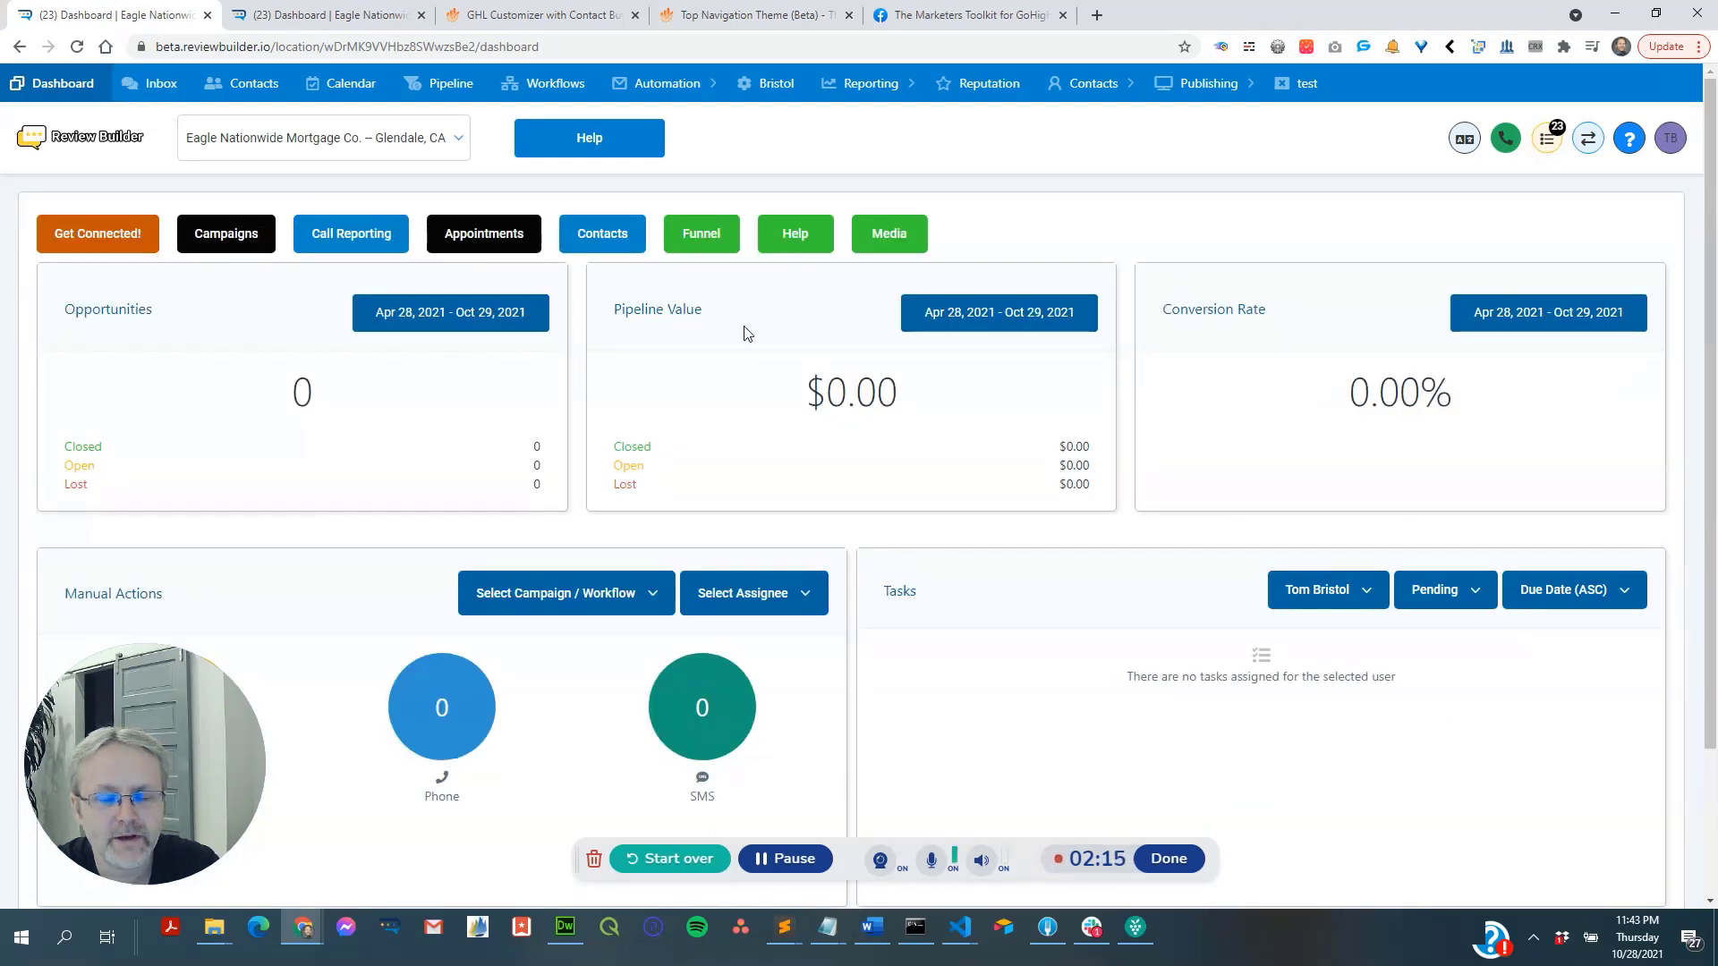
{"action": "key", "text": "alt+shift+c"}
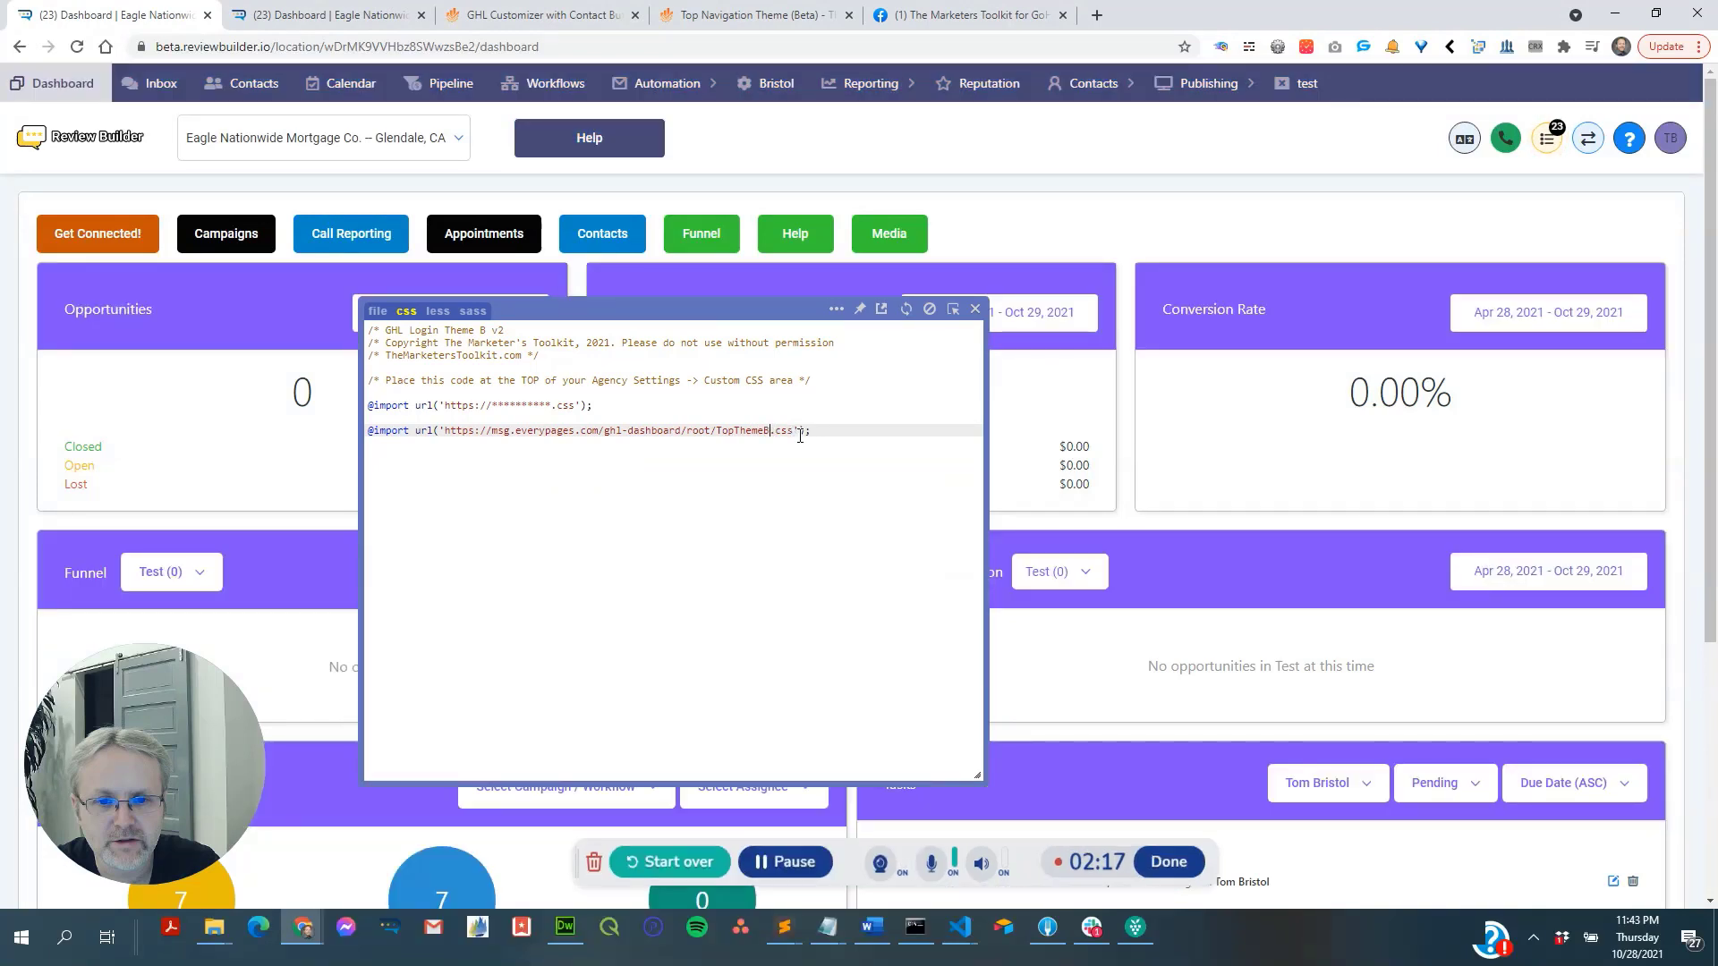
{"action": "type", "text": "C"}
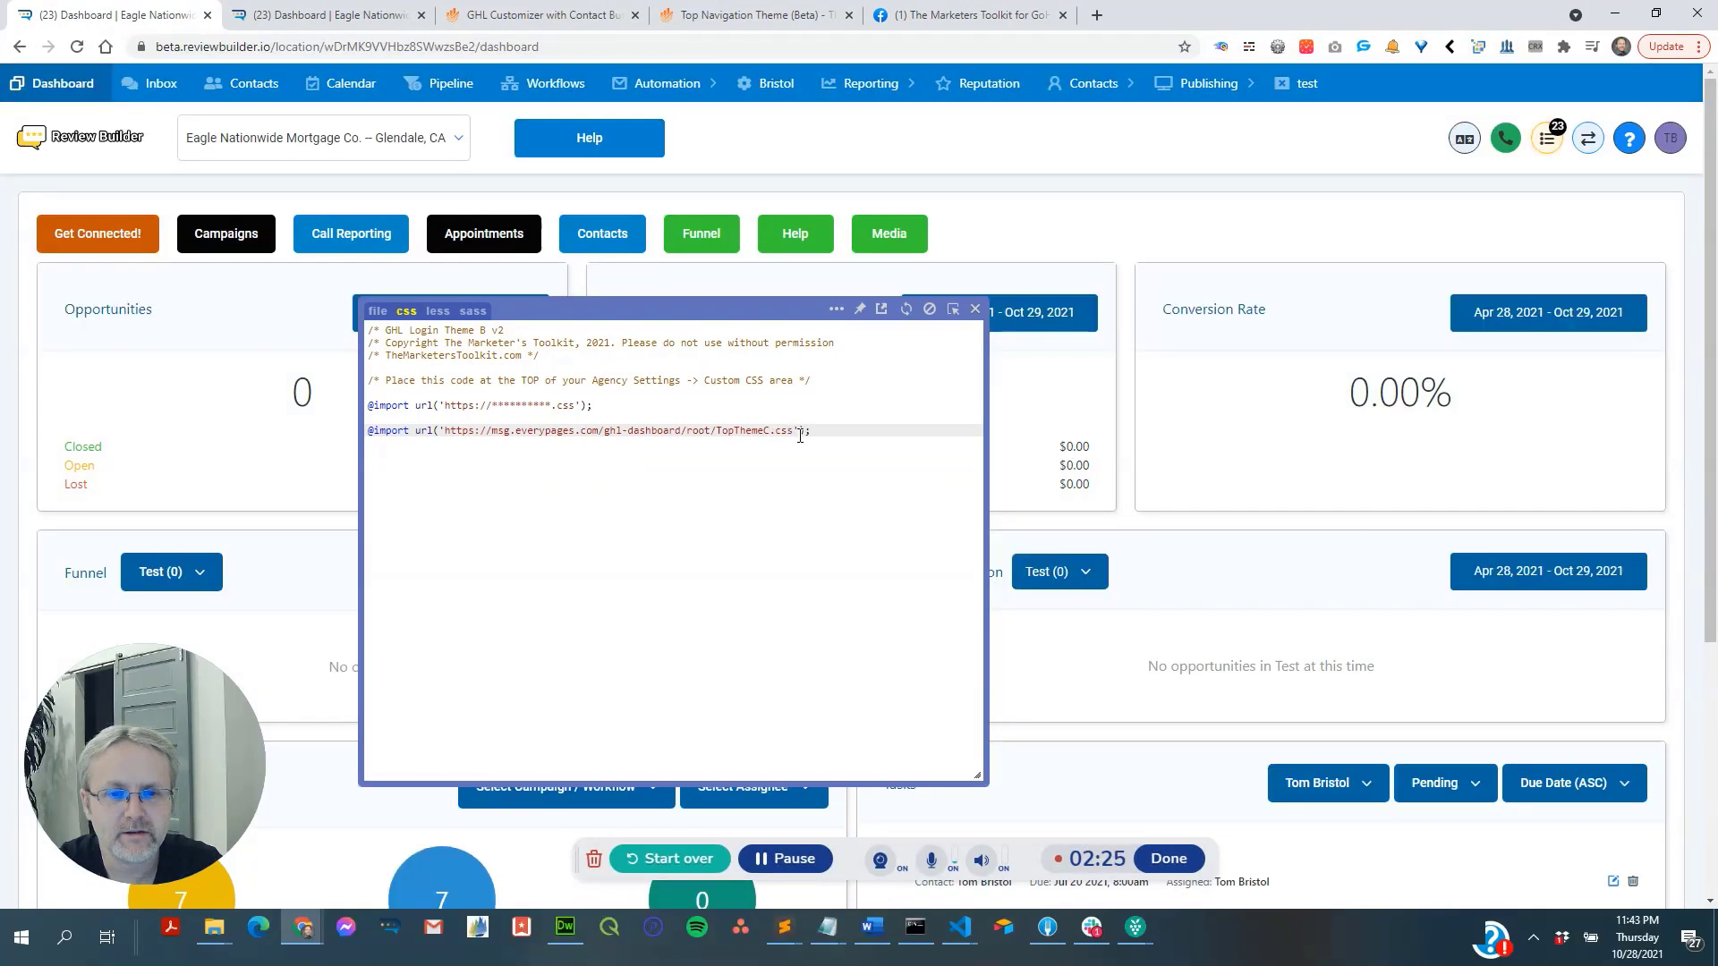
{"action": "key", "text": "BackSpace"}
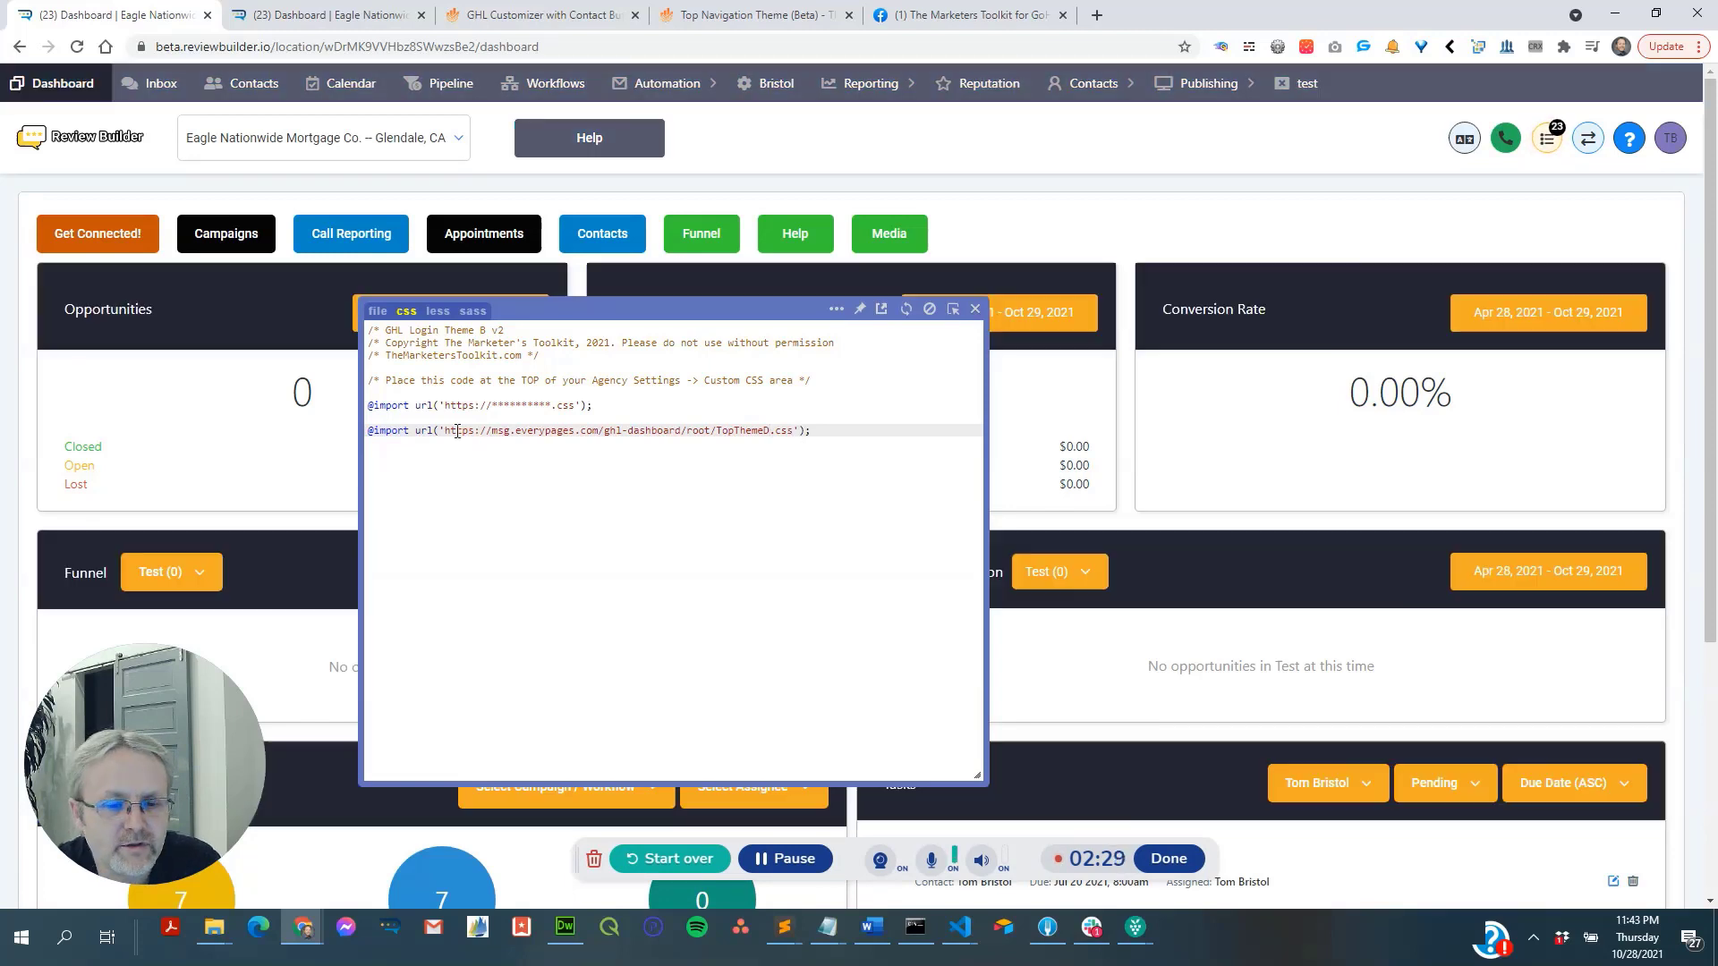
Load the TopThemeD stylesheet URL in a new tab and select all its CSS variables.
{"action": "left_click_drag", "start_coordinate": [444, 430], "coordinate": [783, 433]}
{"action": "key", "text": "ctrl+c"}
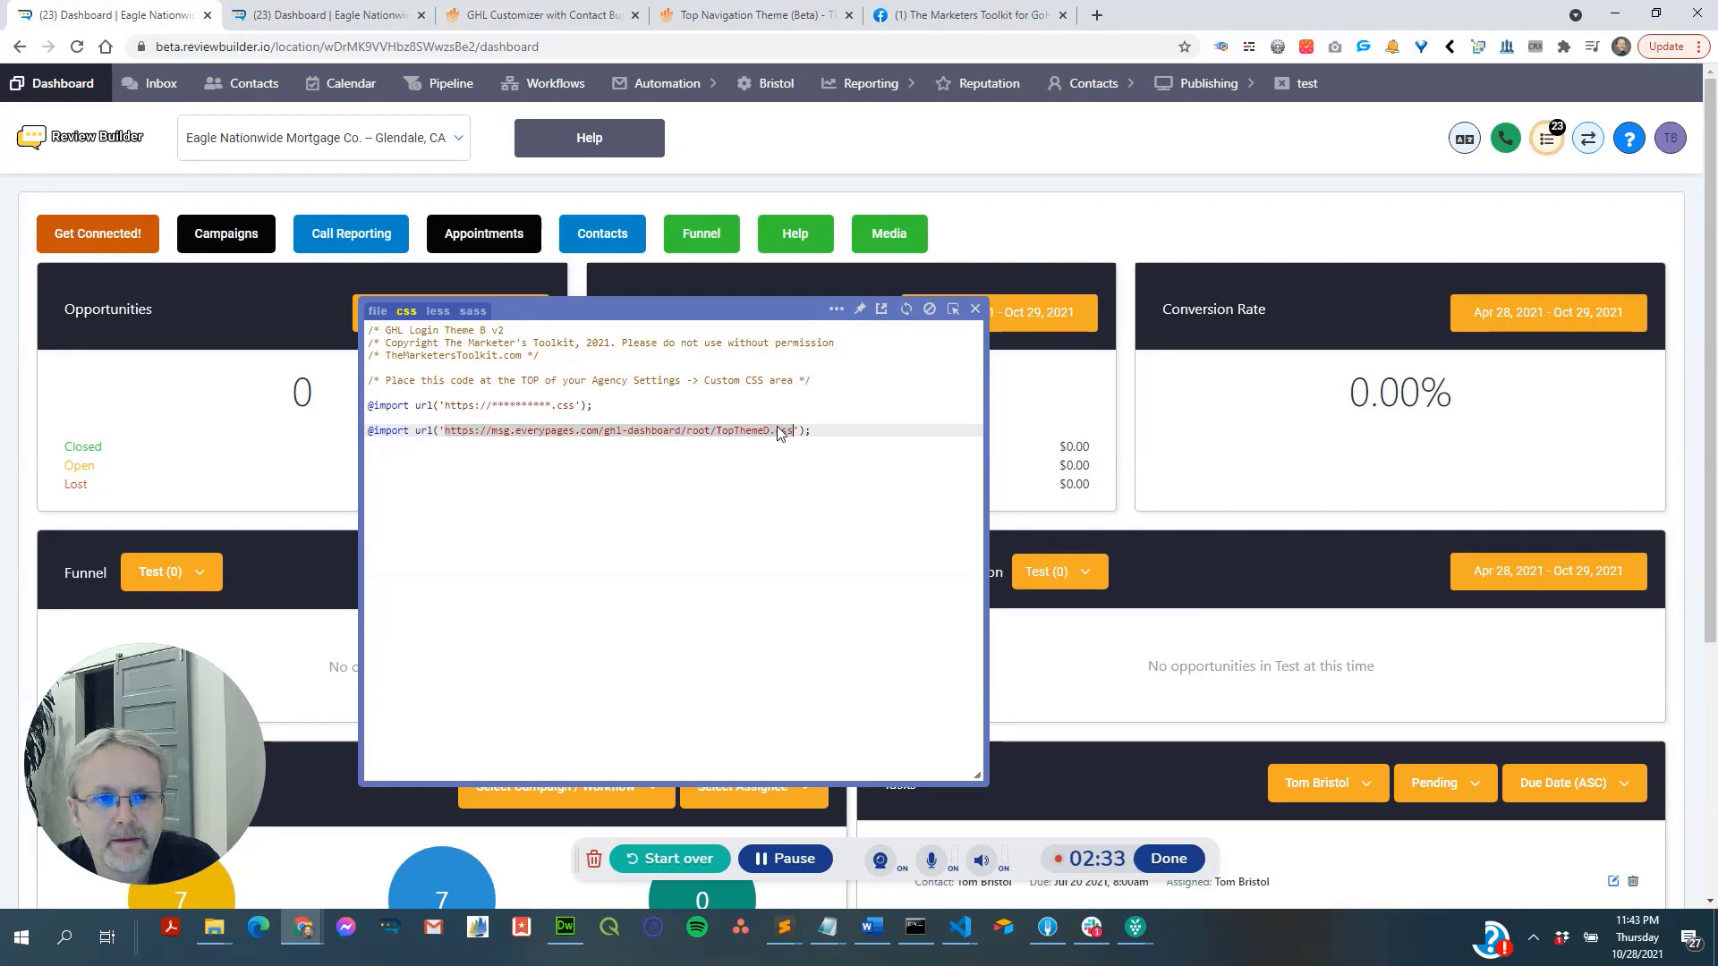
{"action": "key", "text": "ctrl+t"}
{"action": "key", "text": "ctrl+v"}
{"action": "key", "text": "Return"}
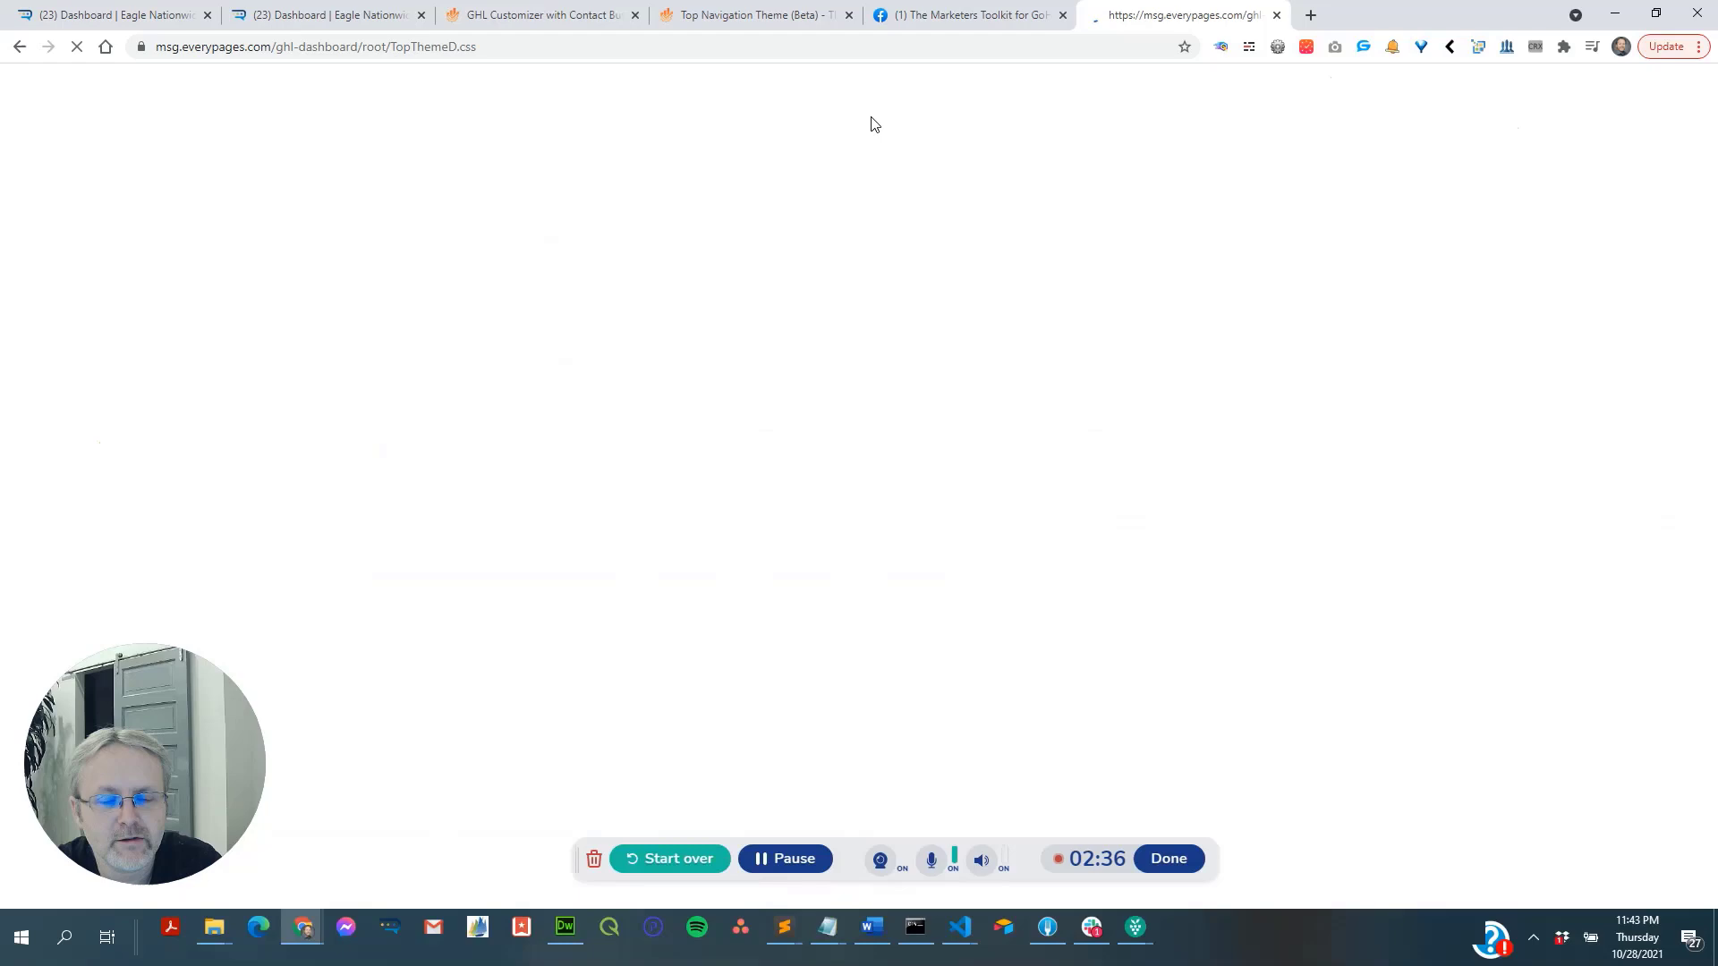
{"action": "key", "text": "ctrl+a"}
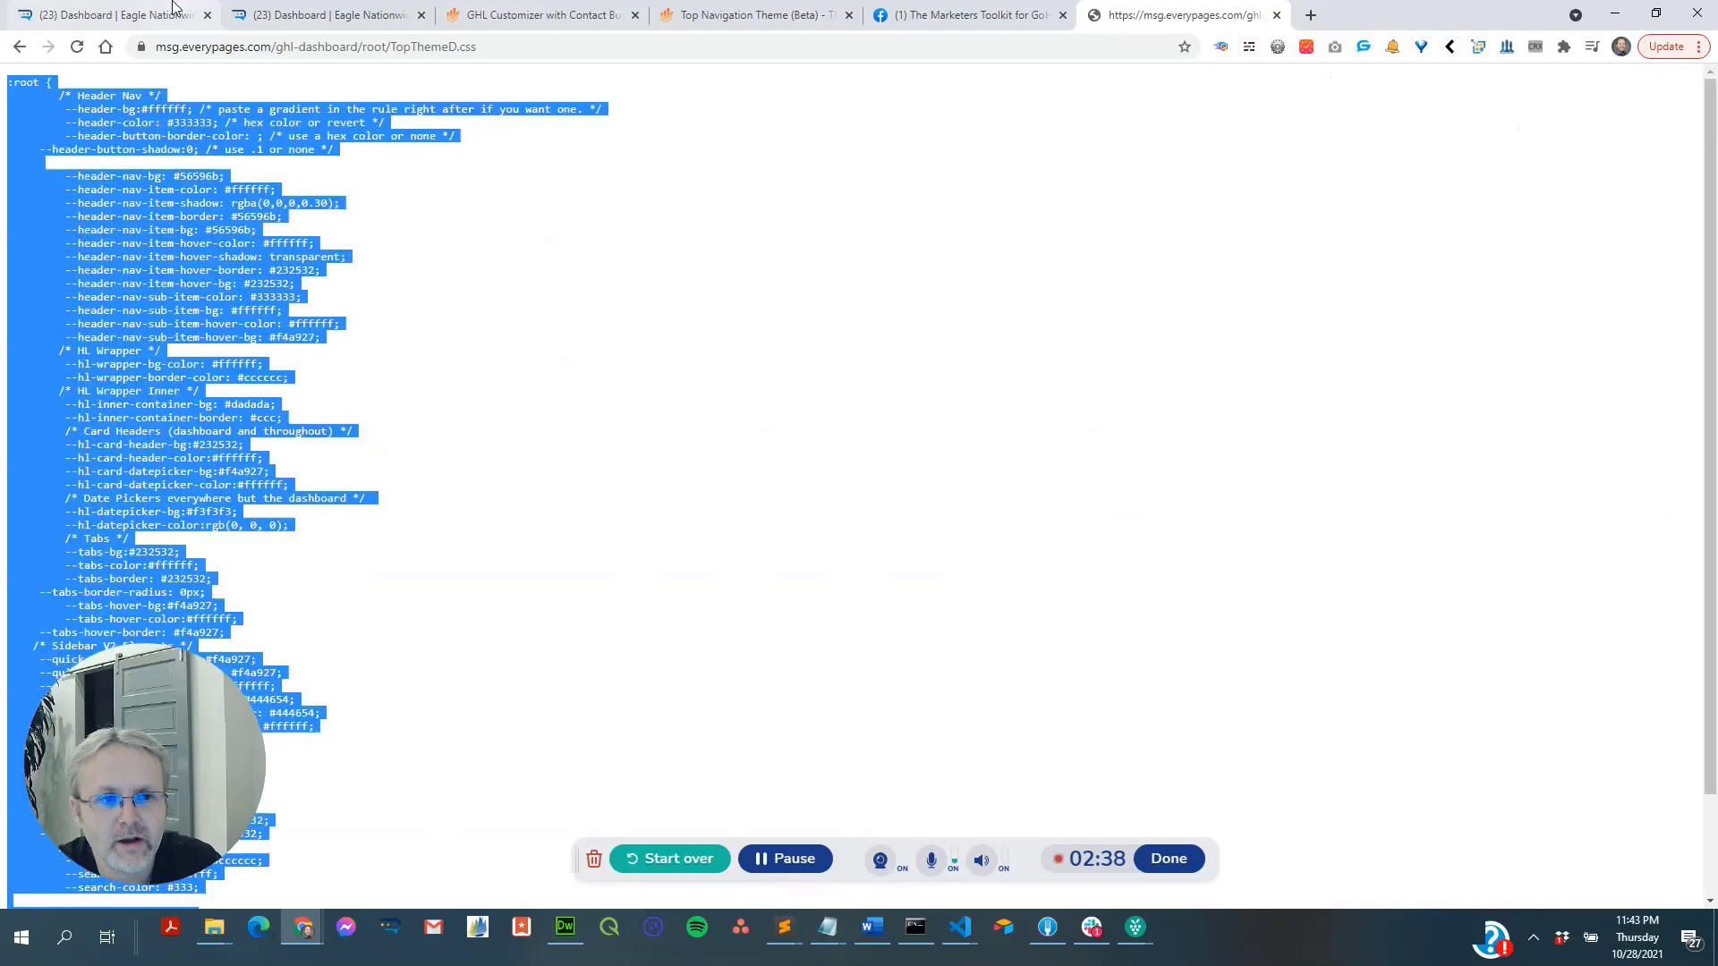
{"action": "left_click", "coordinate": [173, 7]}
{"action": "left_click", "coordinate": [844, 432]}
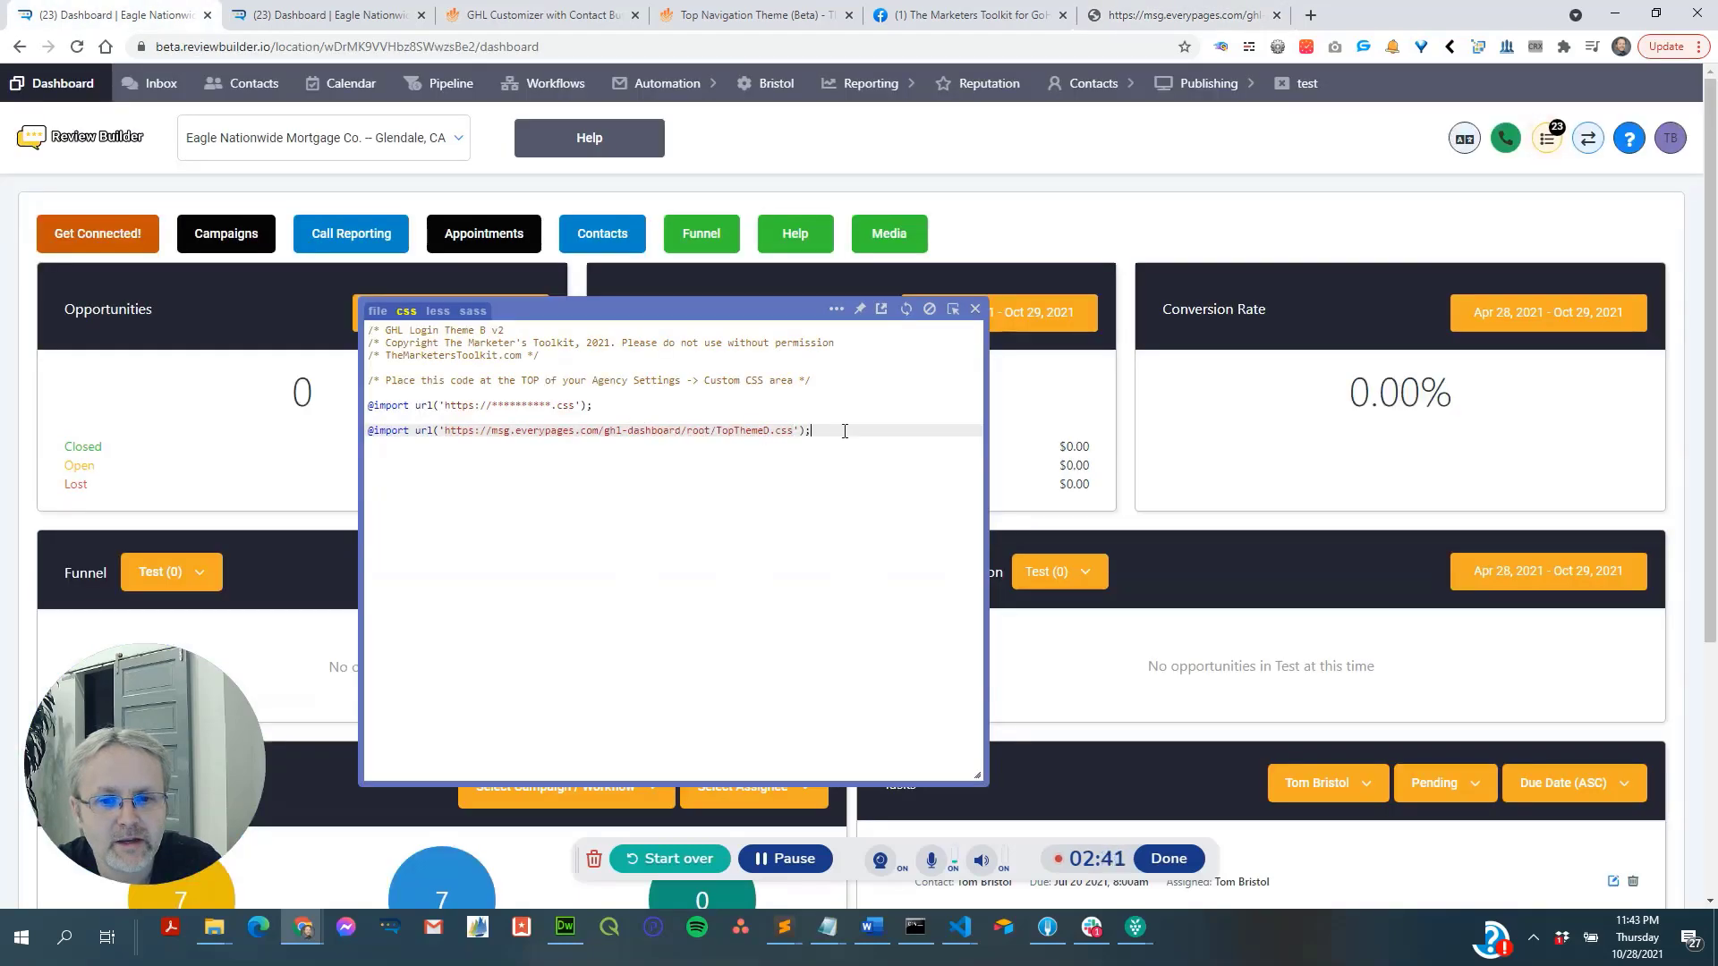
{"action": "left_click", "coordinate": [364, 431], "text": "shift"}
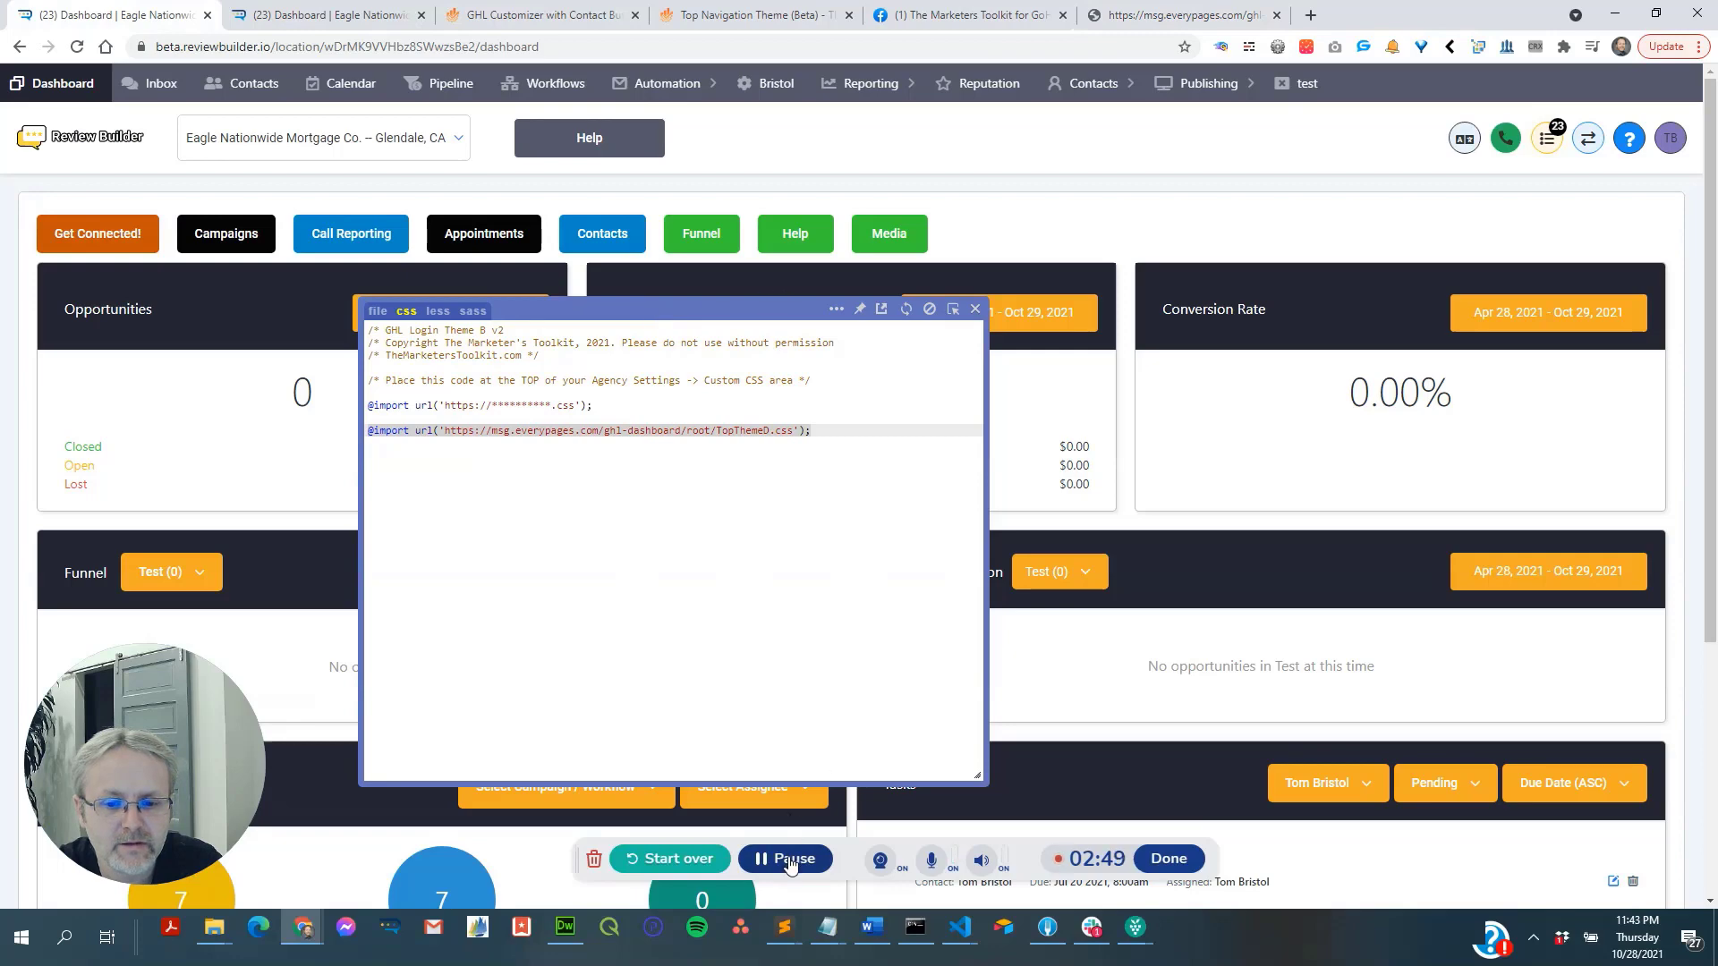
{"action": "key", "text": "ctrl+v"}
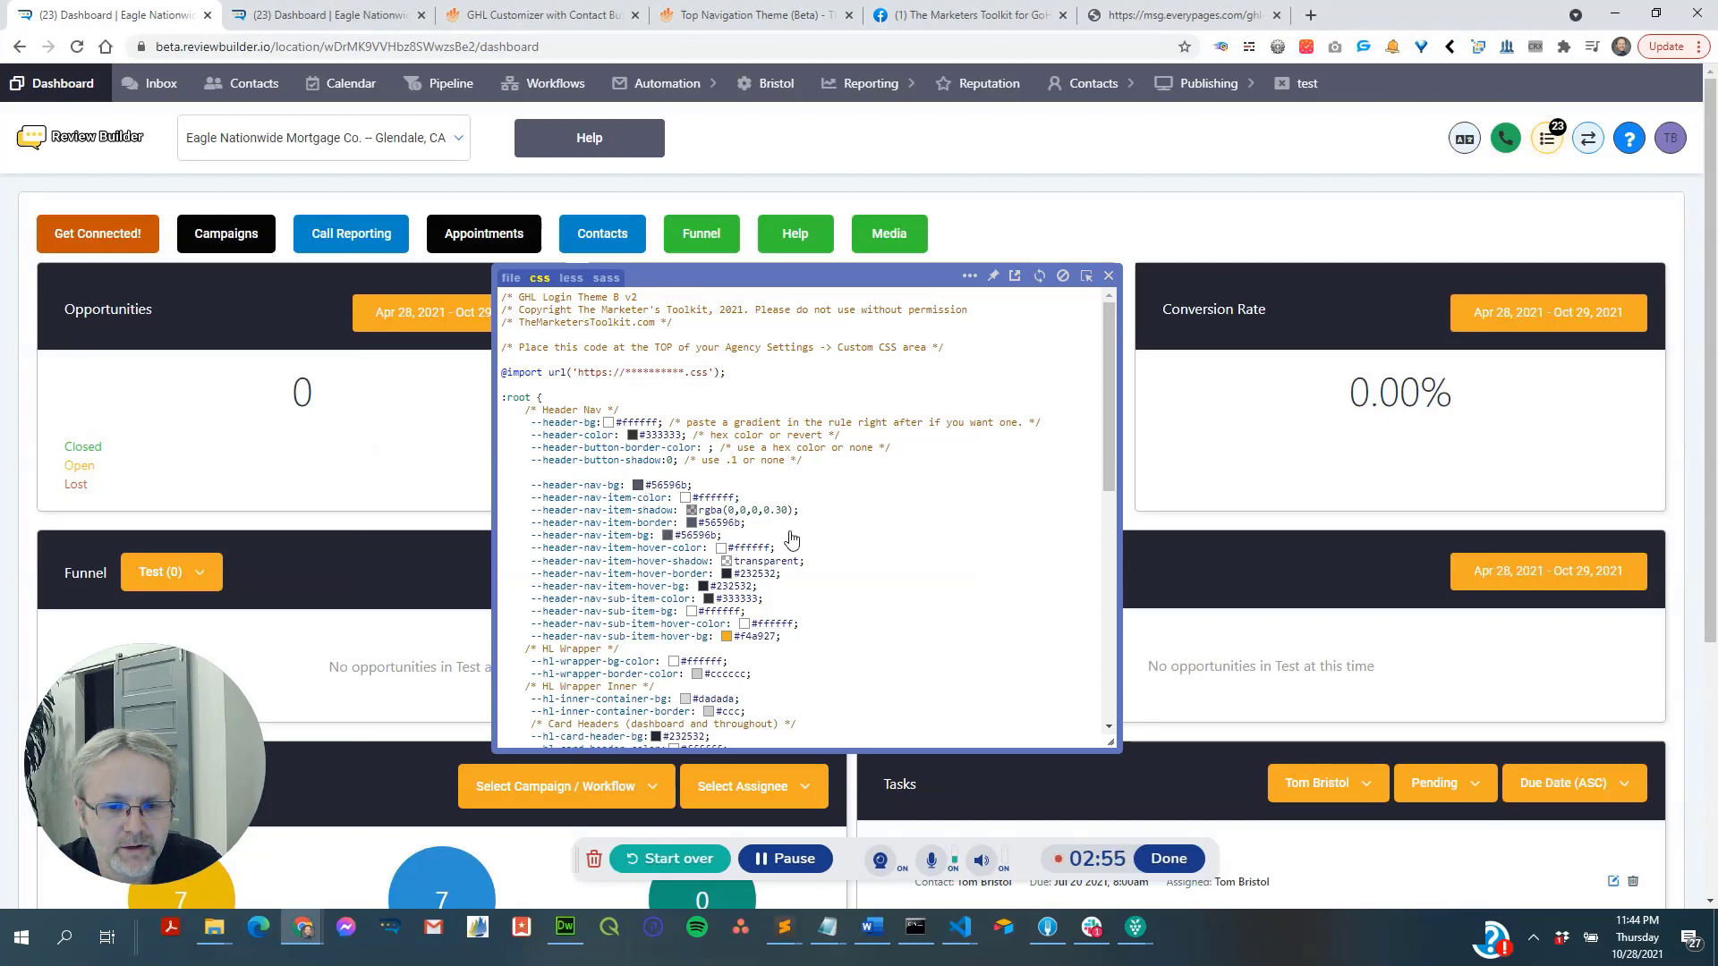
{"action": "left_click", "coordinate": [638, 485]}
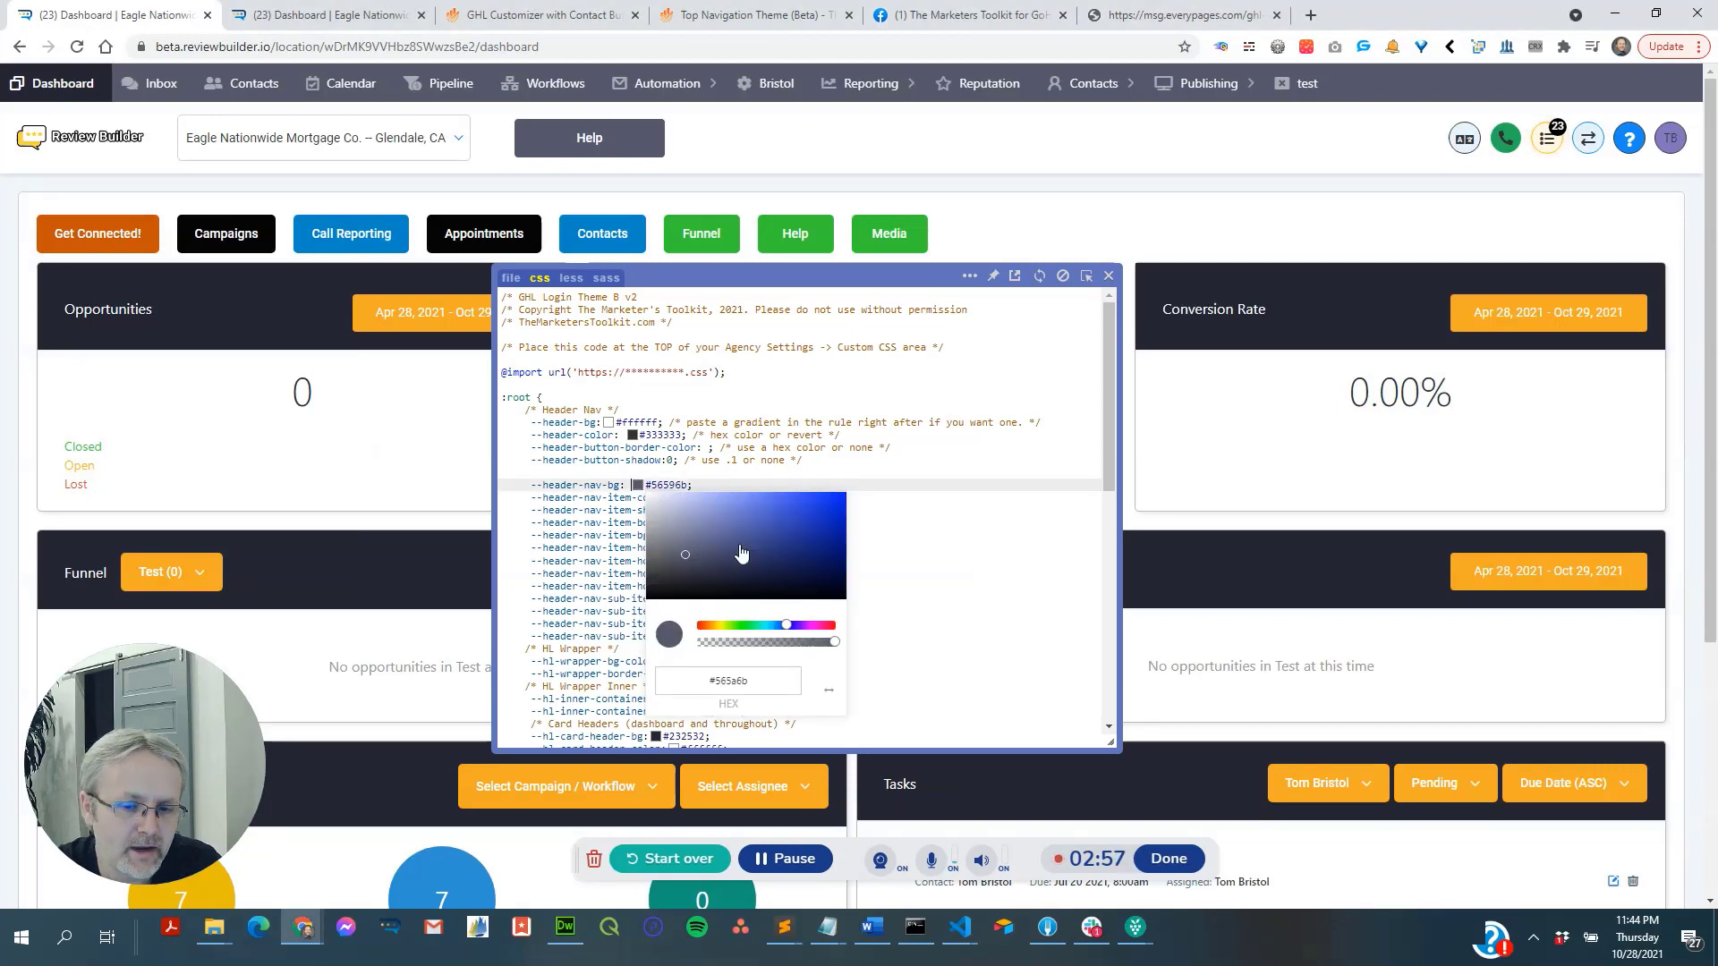
{"action": "left_click", "coordinate": [843, 495]}
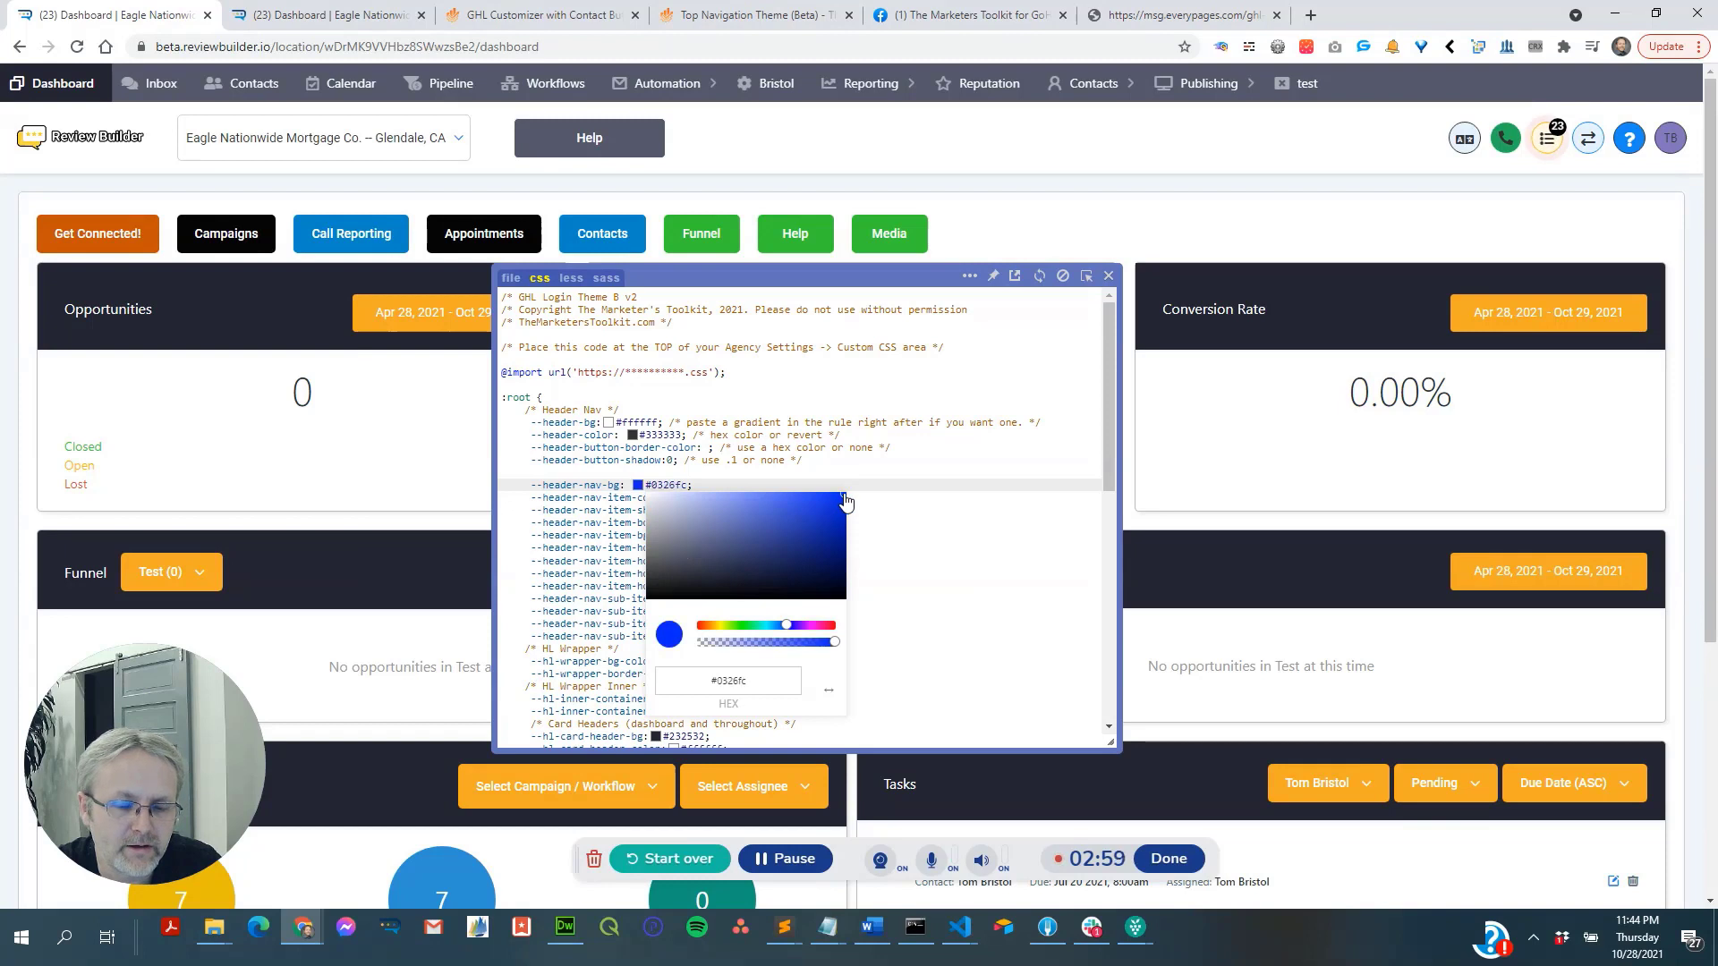
{"action": "left_click", "coordinate": [1008, 501]}
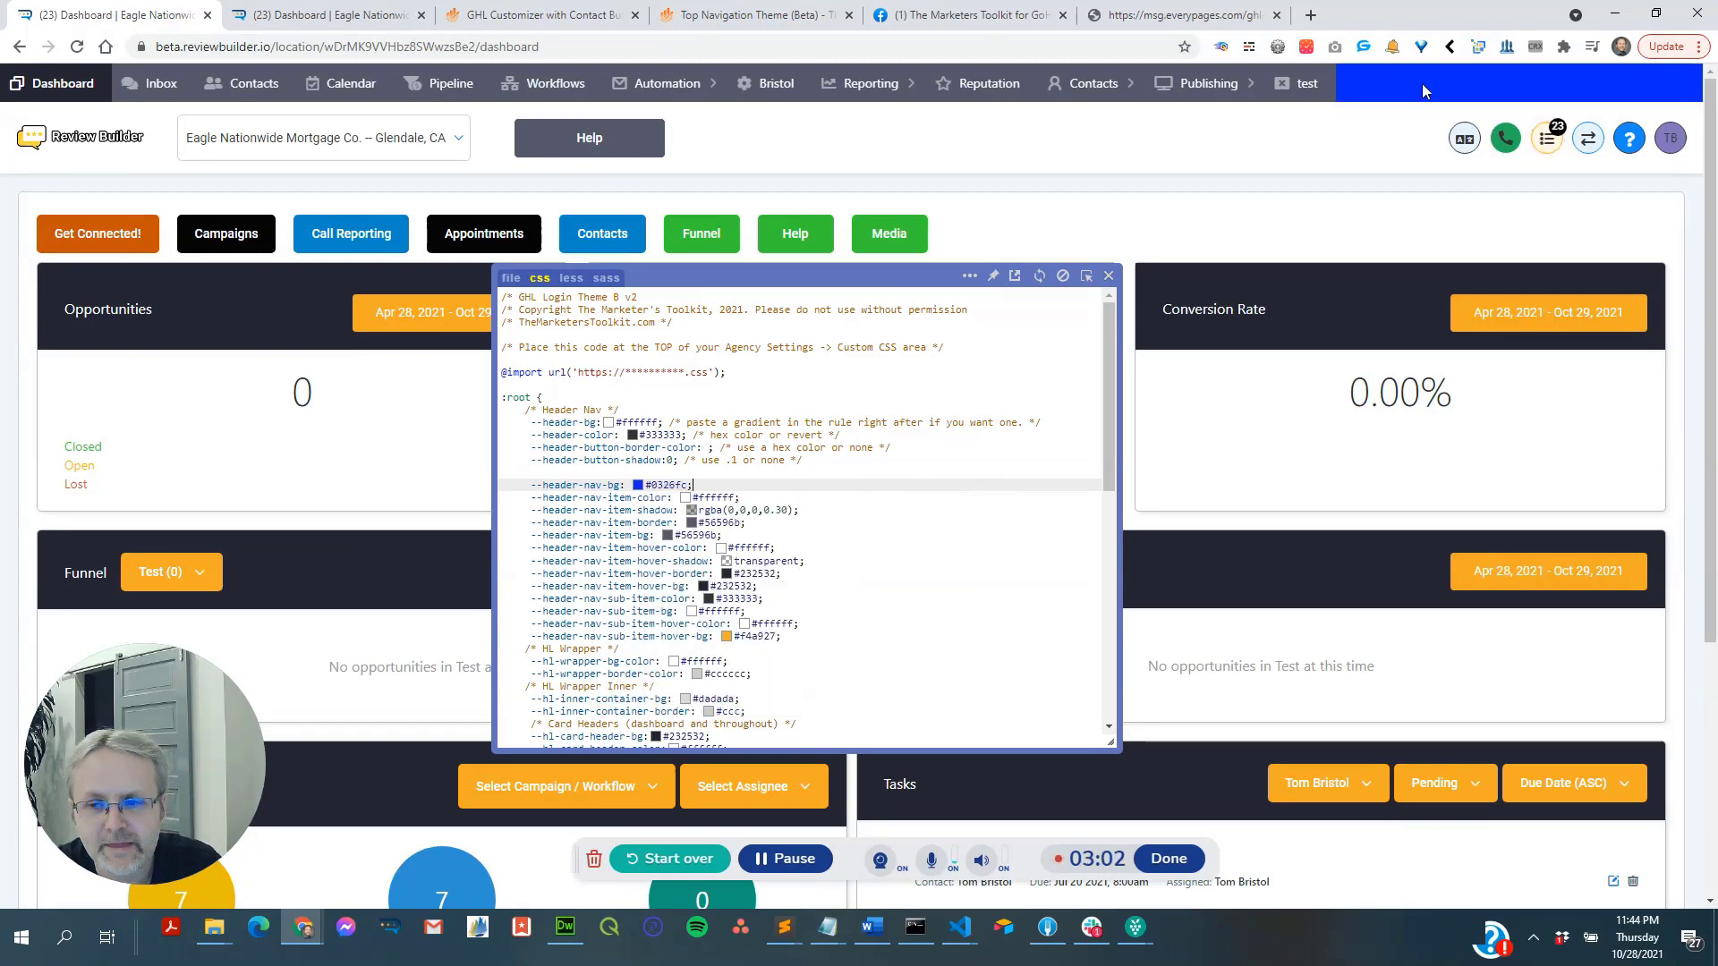
{"action": "left_click", "coordinate": [933, 494]}
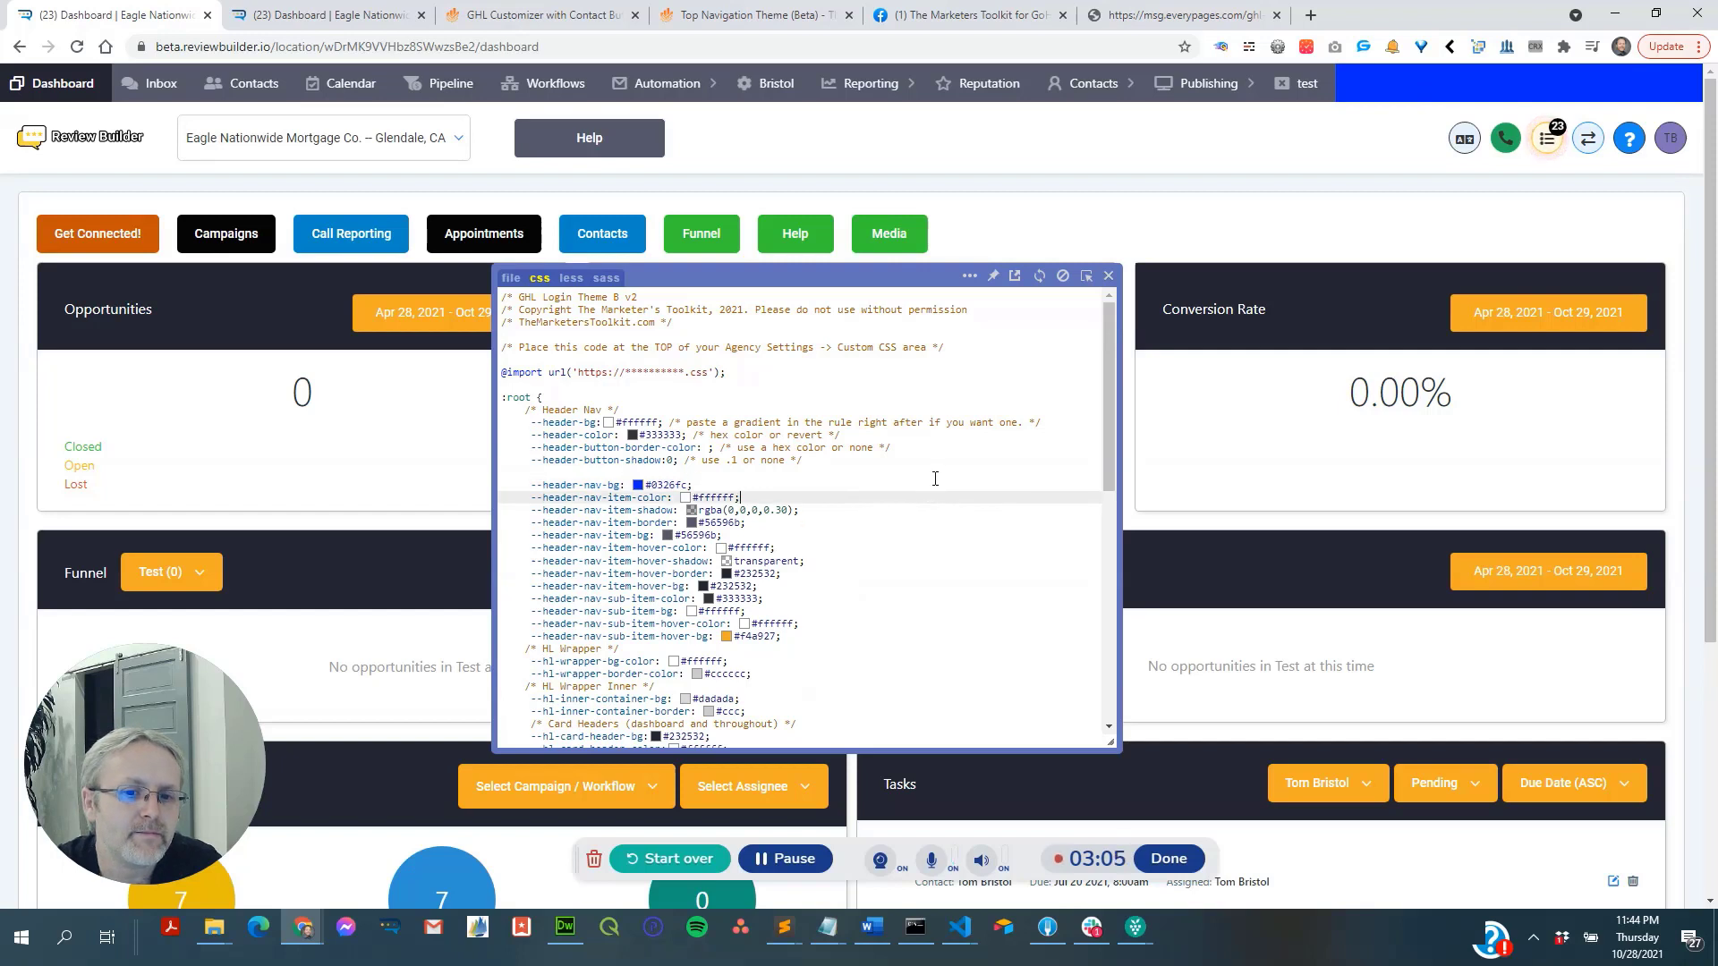
{"action": "key", "text": "ctrl+z"}
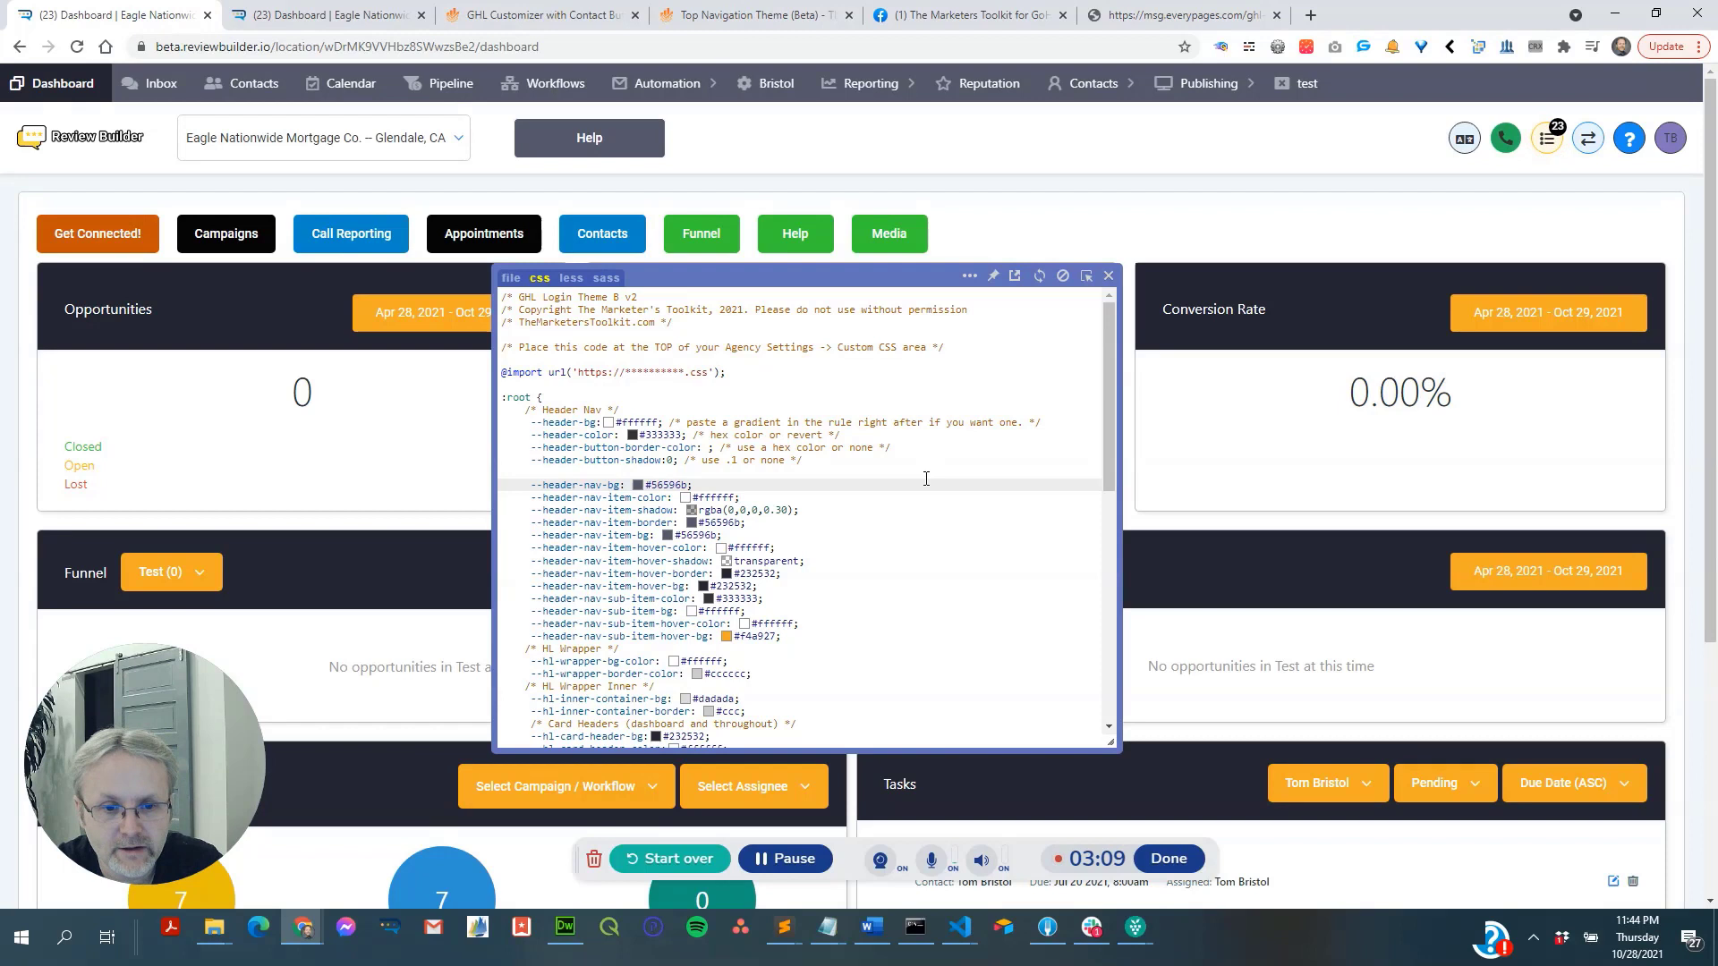
{"action": "mouse_move", "coordinate": [598, 370]}
{"action": "left_mouse_down"}
{"action": "mouse_move", "coordinate": [511, 367]}
{"action": "mouse_move", "coordinate": [613, 375]}
{"action": "left_mouse_up"}
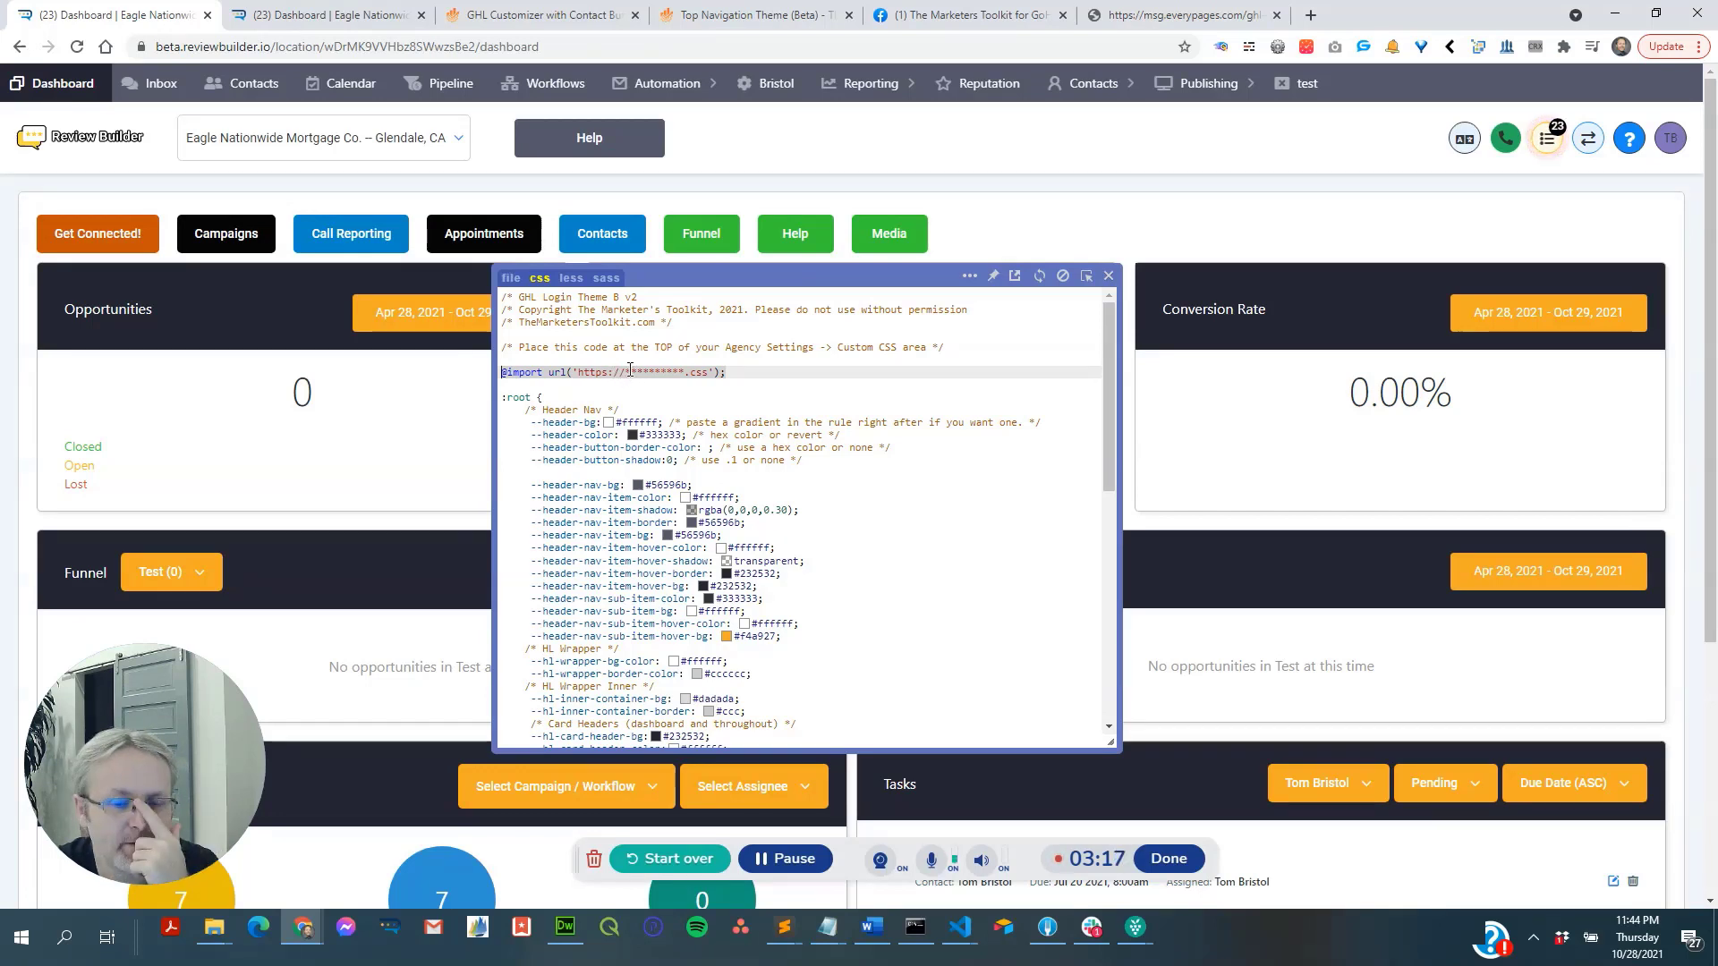
{"action": "left_click", "coordinate": [624, 373]}
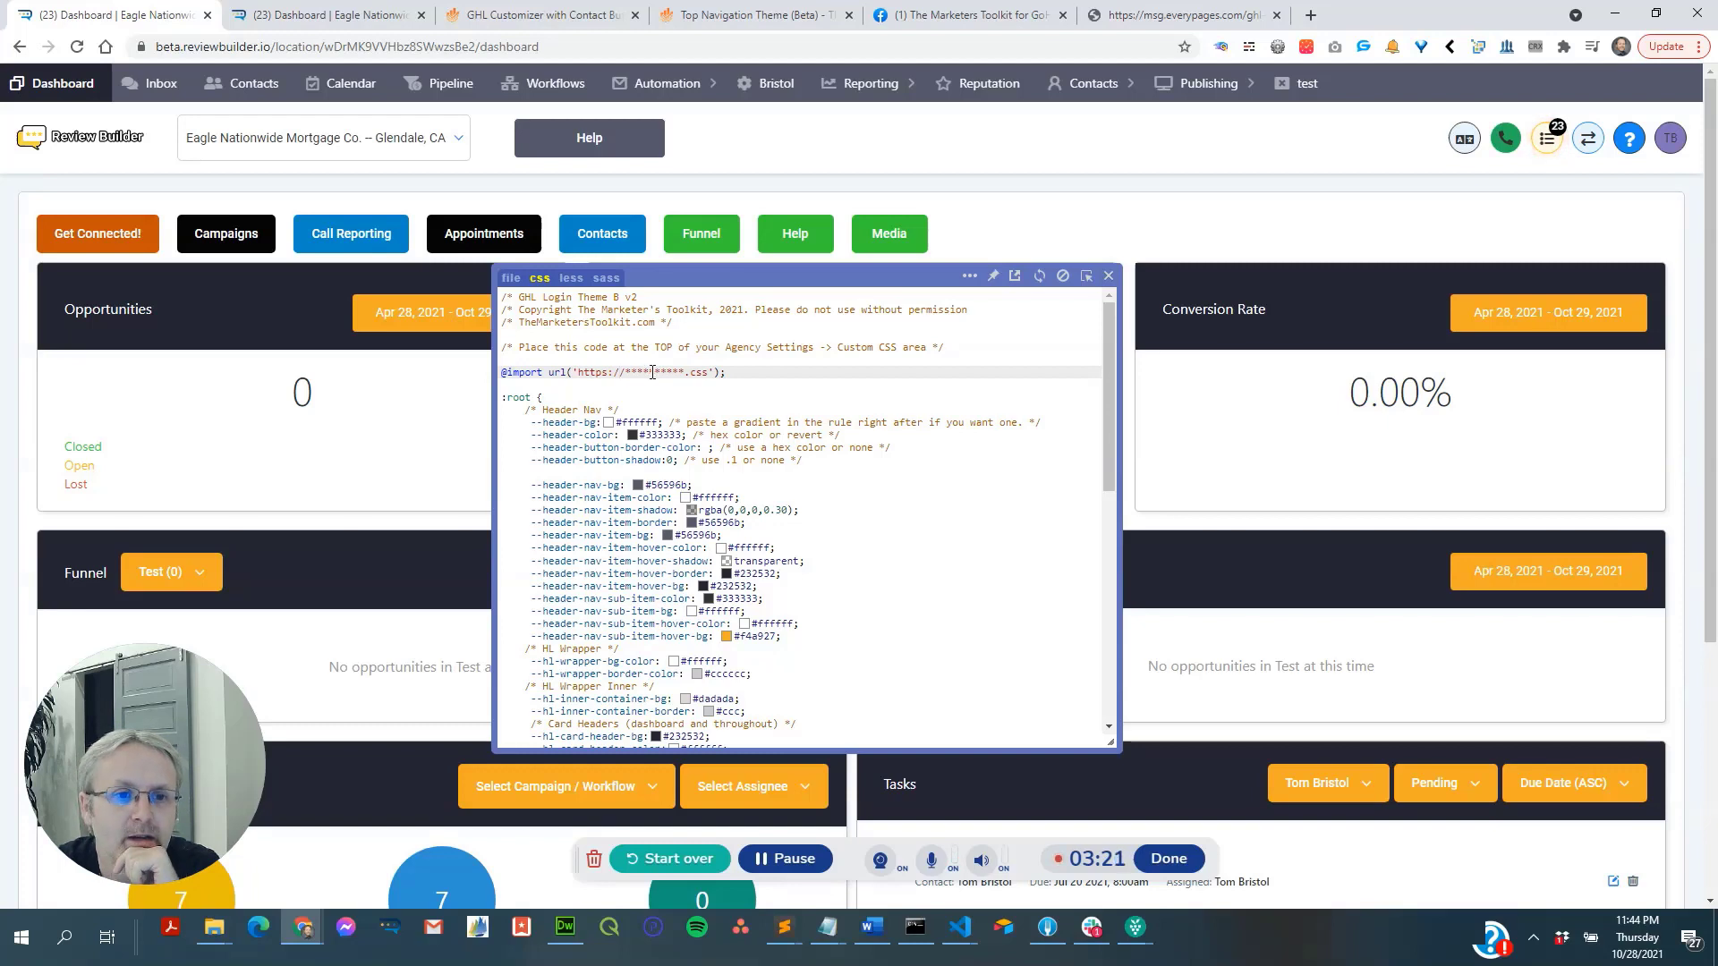
{"action": "left_click", "coordinate": [698, 86]}
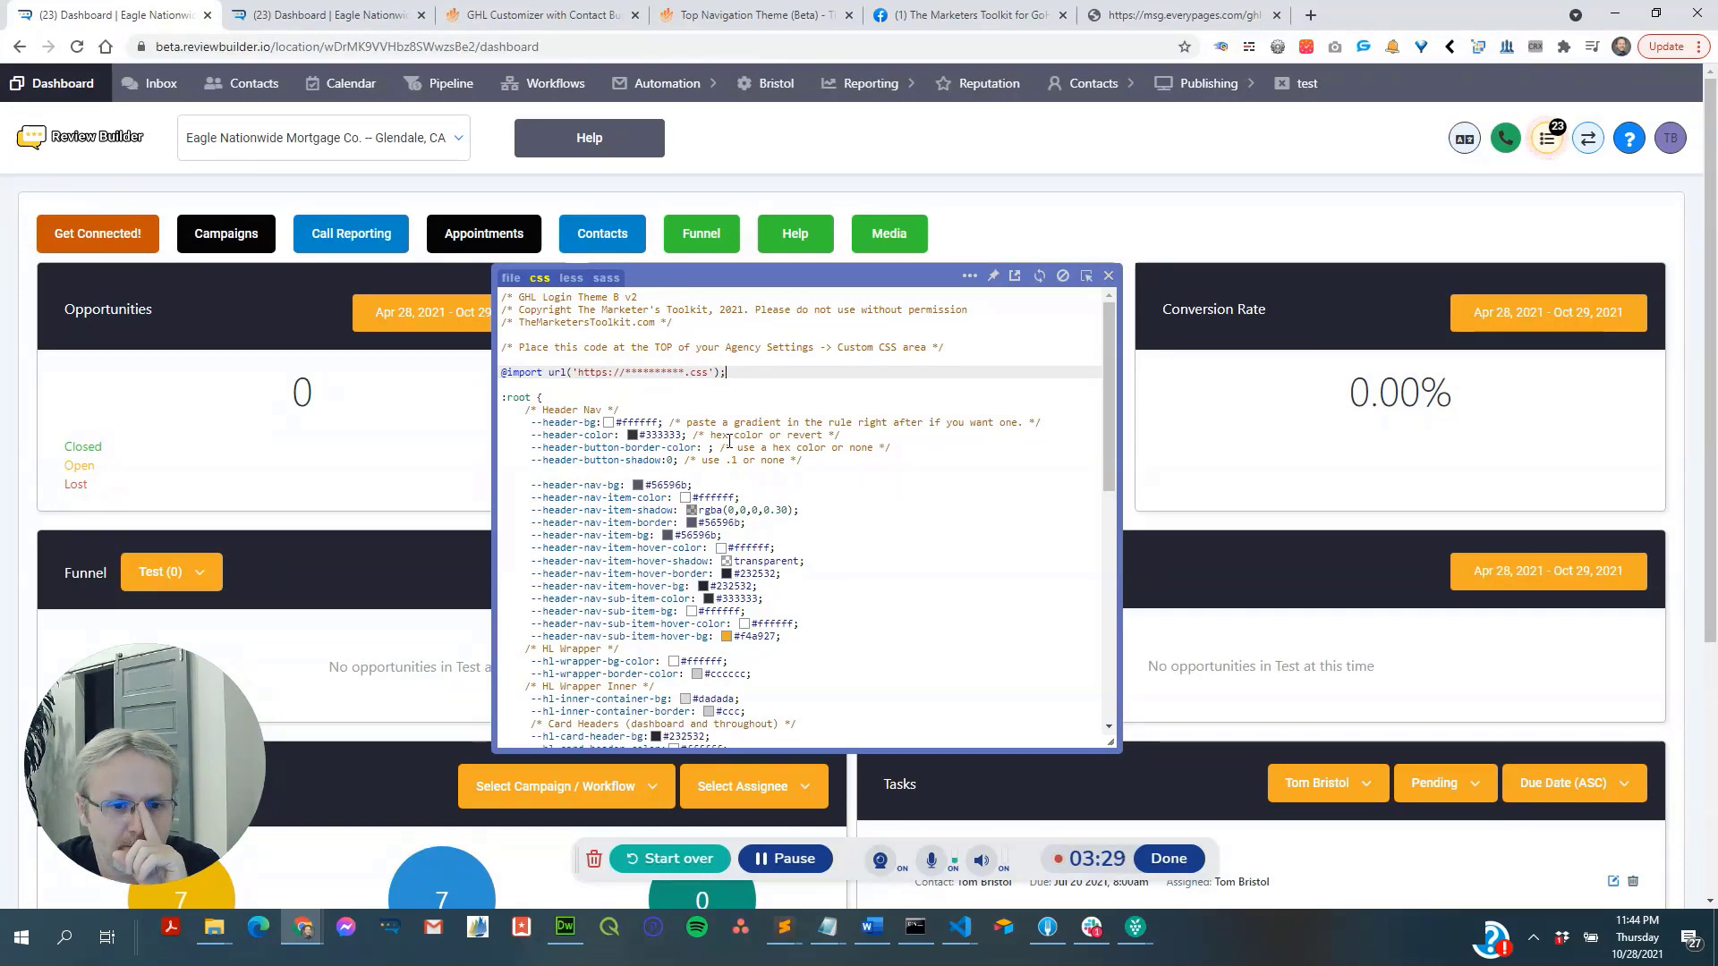
{"action": "left_click_drag", "start_coordinate": [733, 376], "coordinate": [486, 385]}
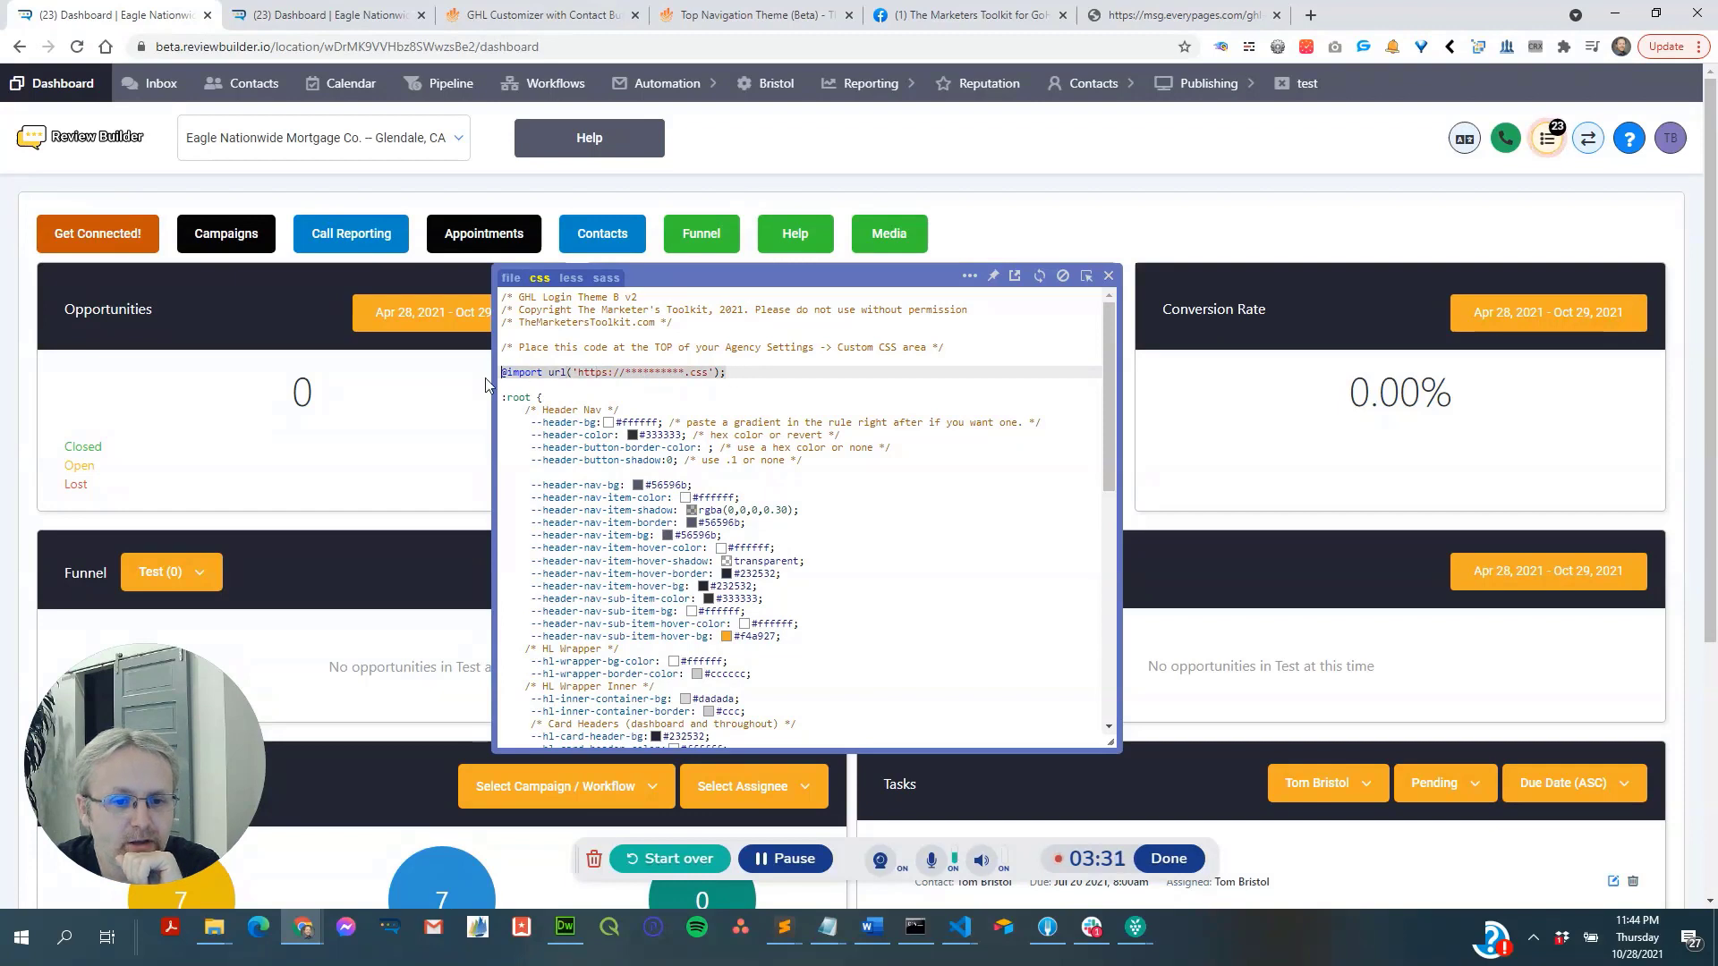
{"action": "left_click", "coordinate": [548, 360]}
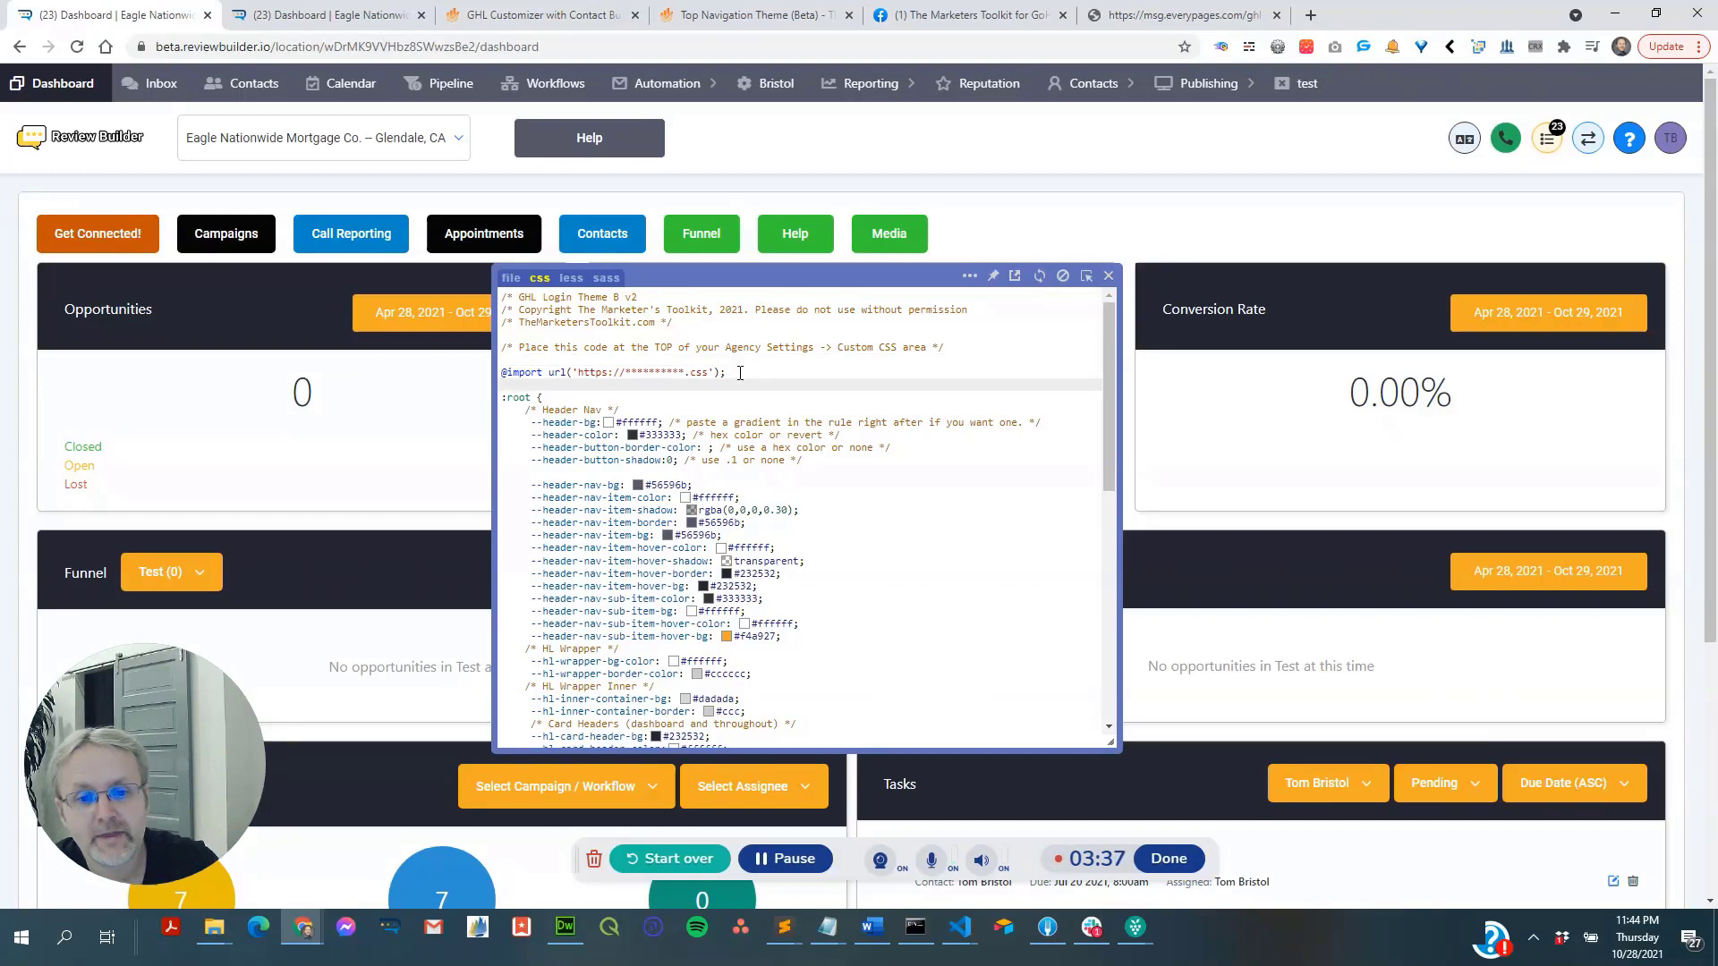
{"action": "left_click_drag", "start_coordinate": [713, 371], "coordinate": [500, 369]}
{"action": "key", "text": "ctrl+c"}
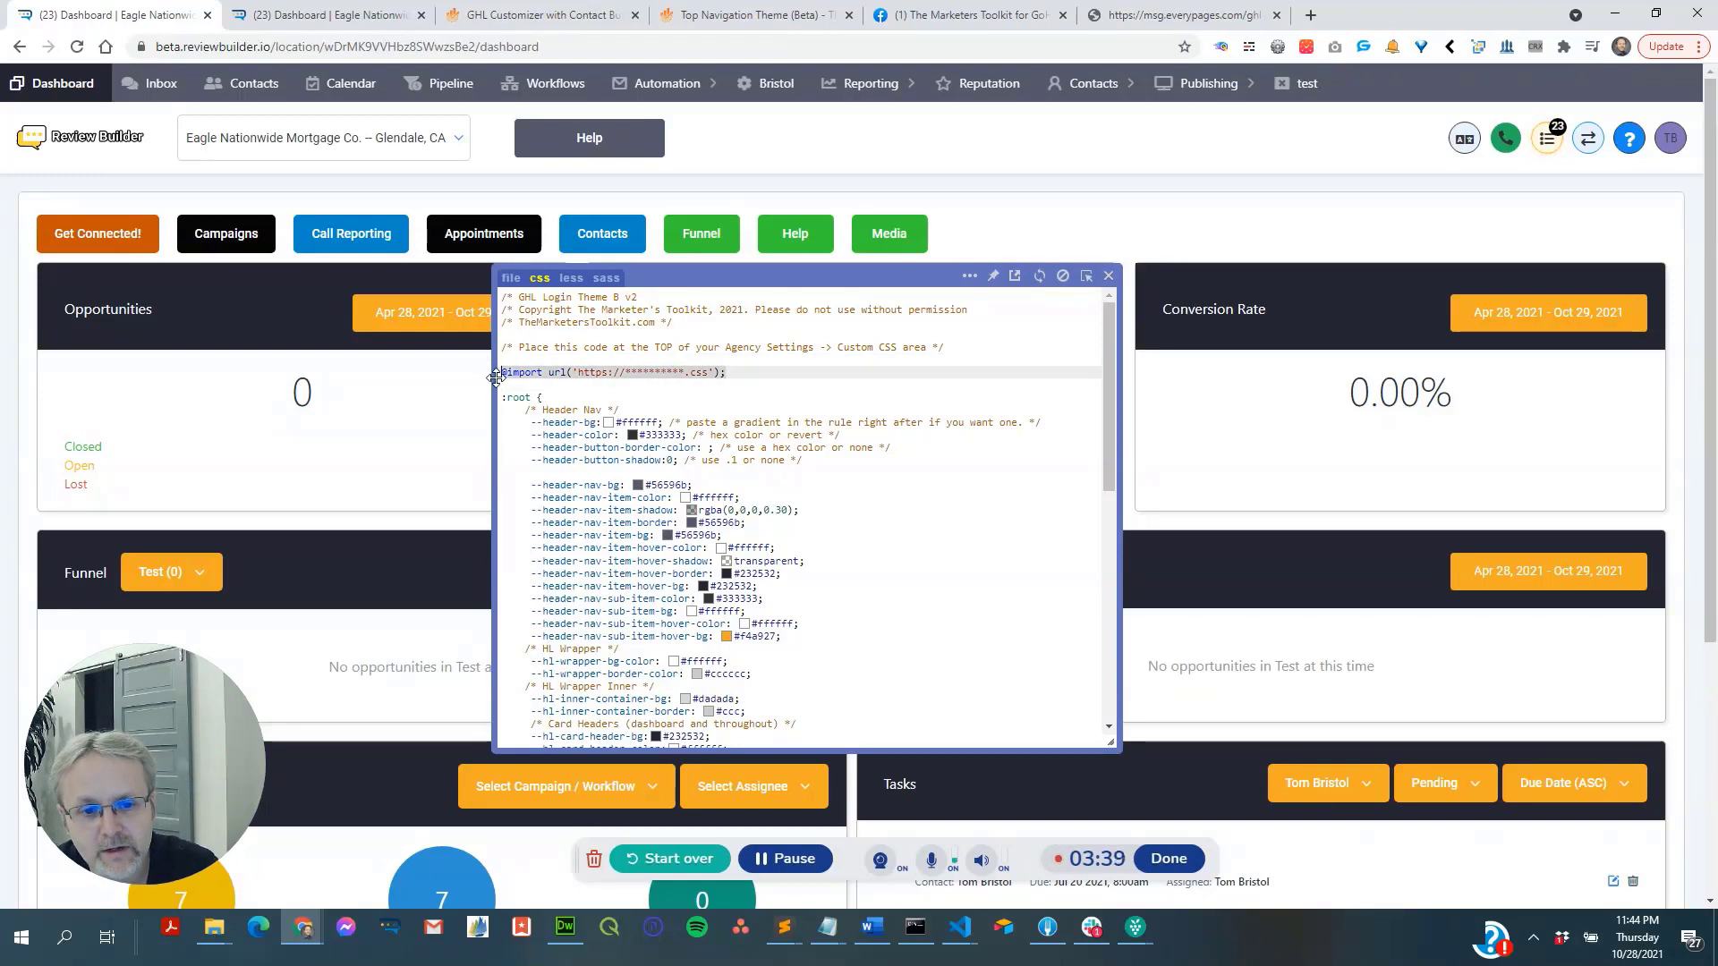
{"action": "left_click", "coordinate": [500, 369]}
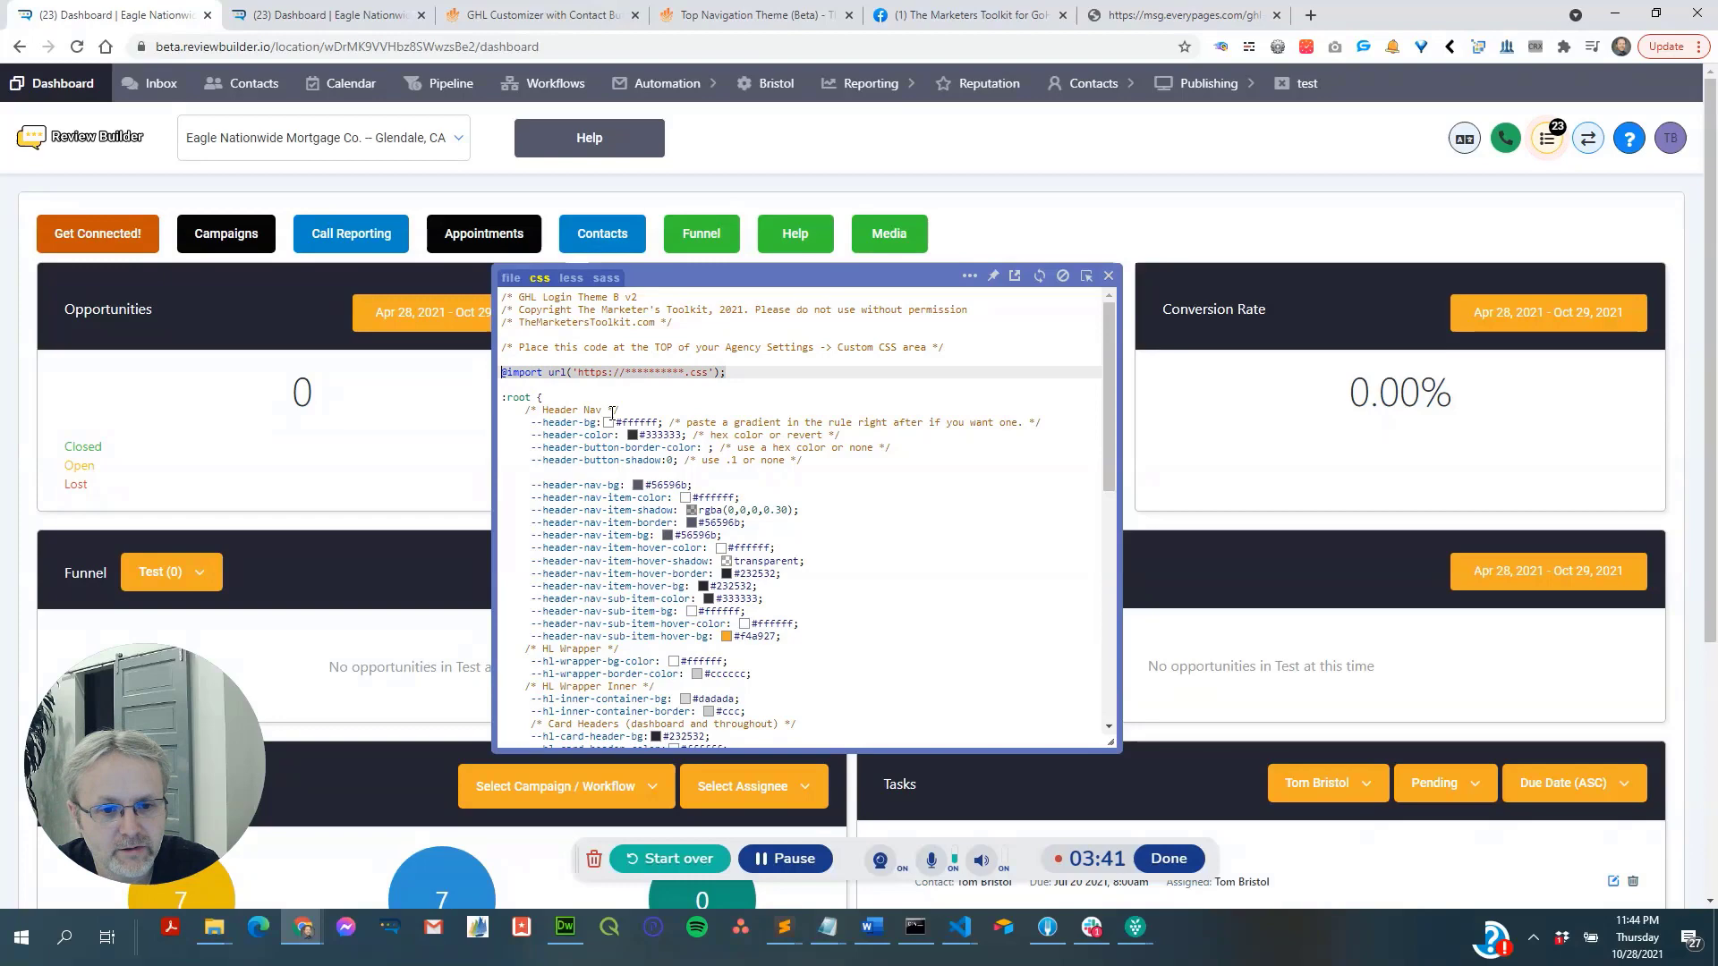
{"action": "scroll", "coordinate": [665, 431], "scroll_direction": "down", "scroll_amount": 3}
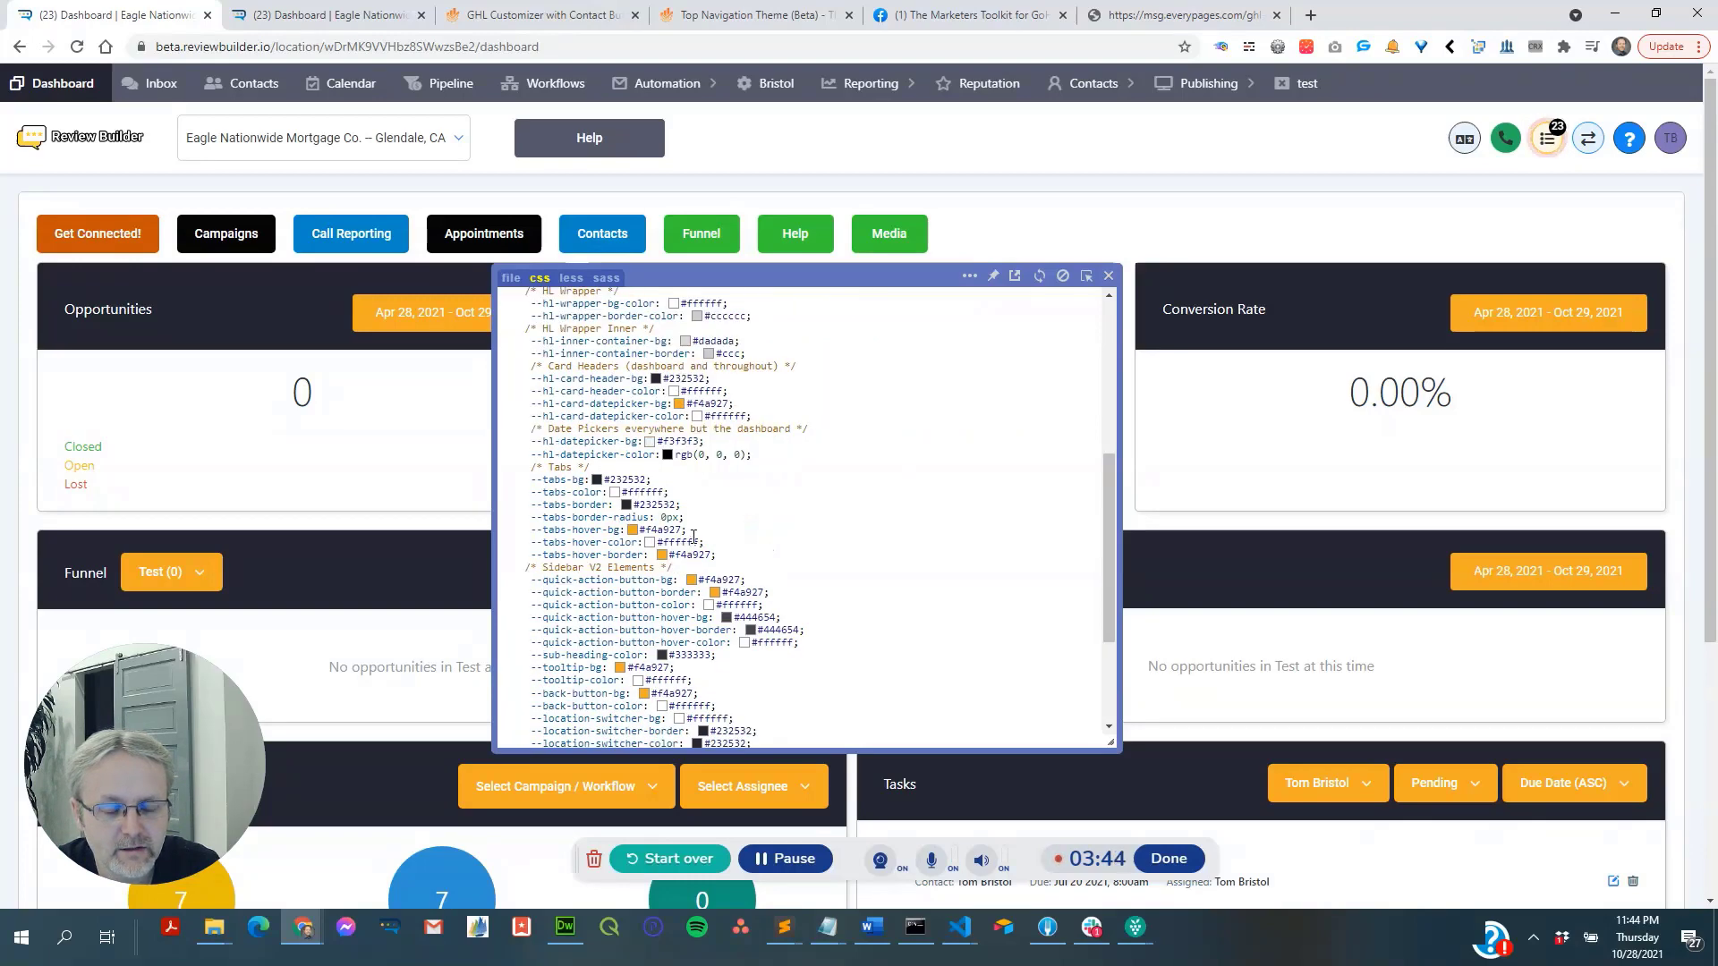
{"action": "scroll", "coordinate": [693, 535], "scroll_direction": "down", "scroll_amount": 2}
{"action": "scroll", "coordinate": [693, 535], "scroll_direction": "down", "scroll_amount": 5}
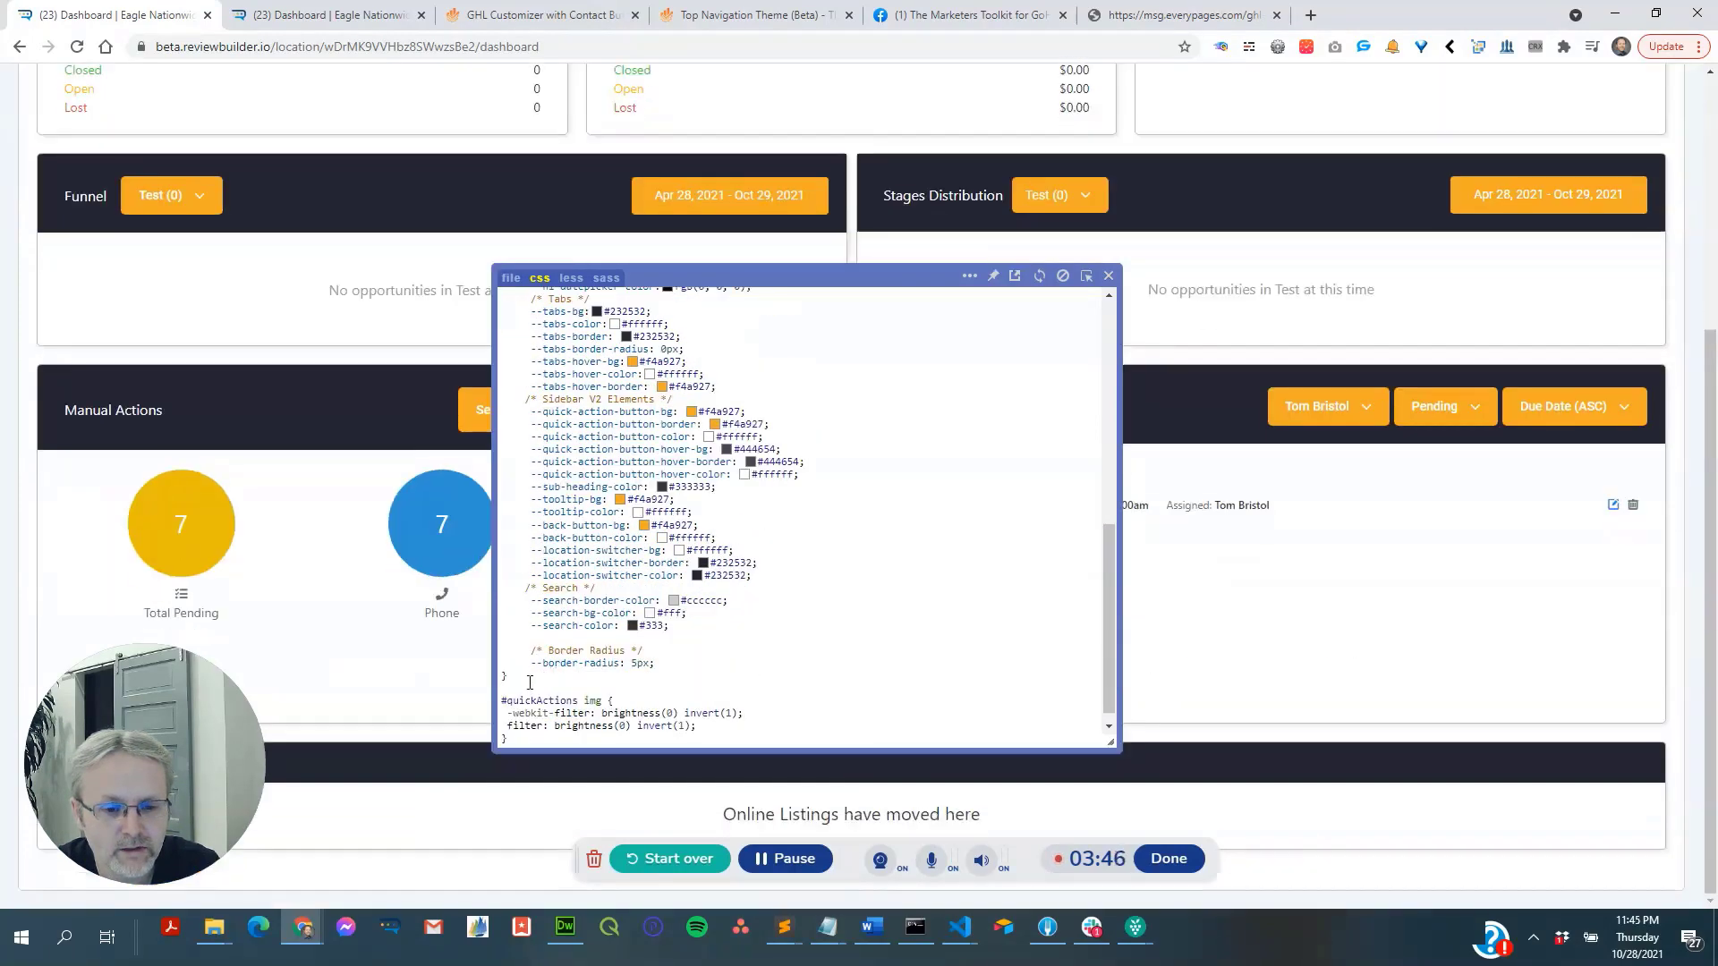
{"action": "left_click", "coordinate": [529, 687]}
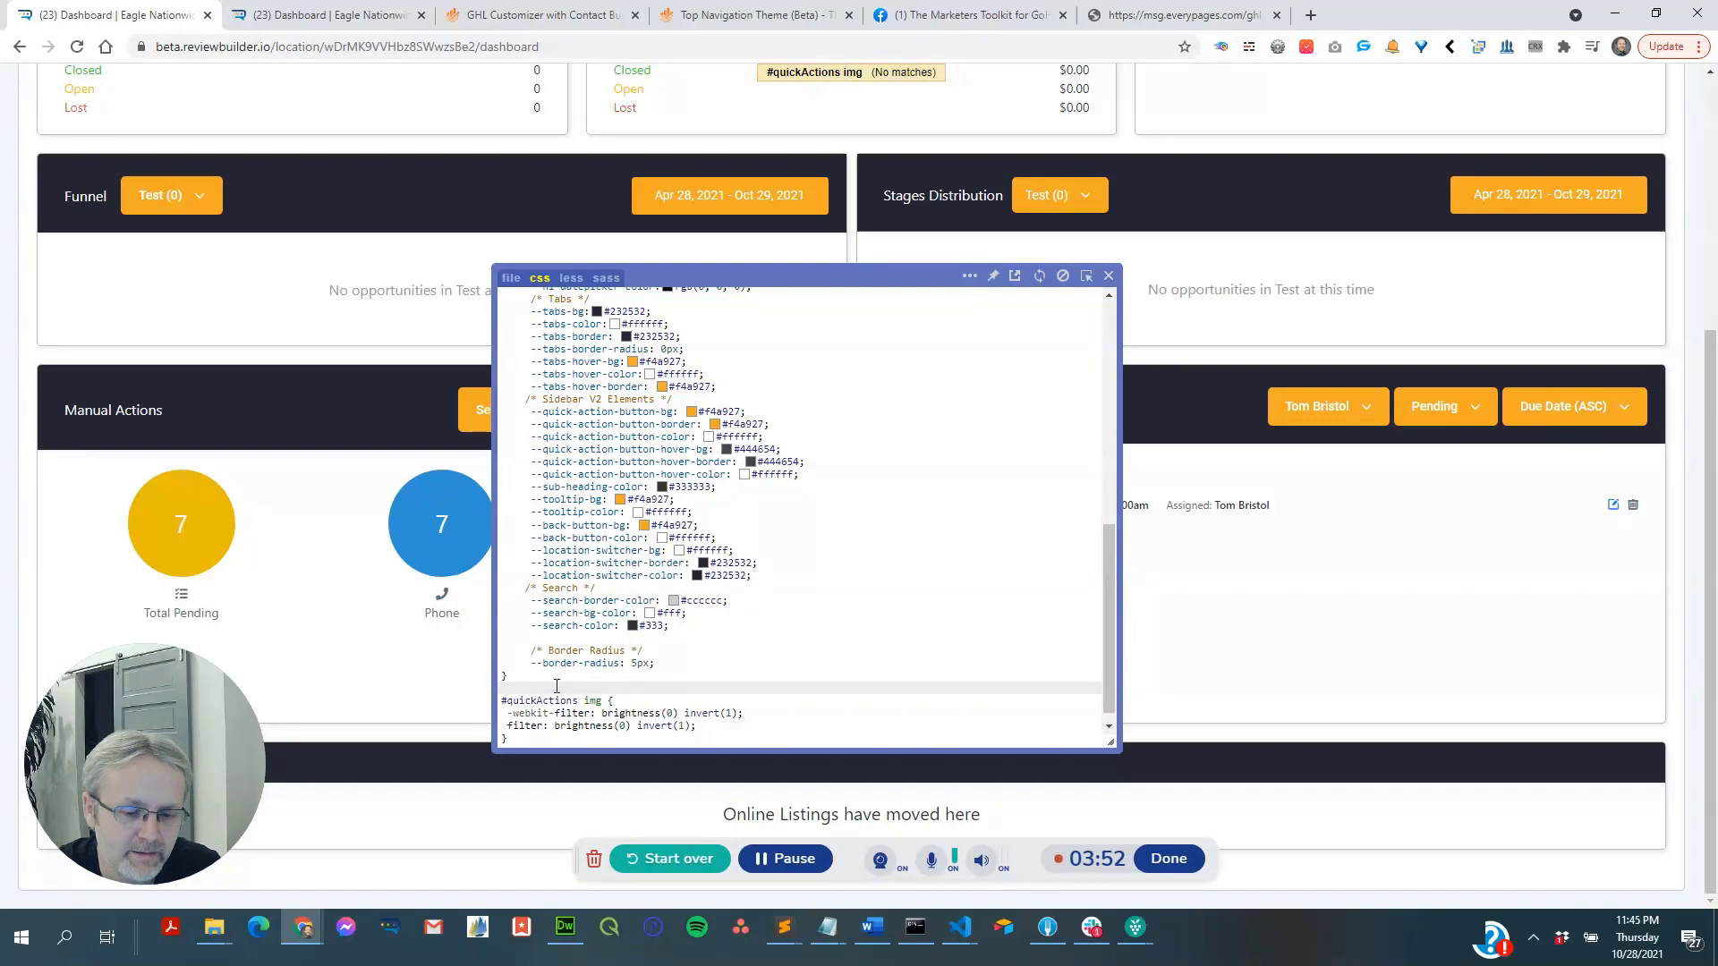
{"action": "key", "text": "ctrl+v"}
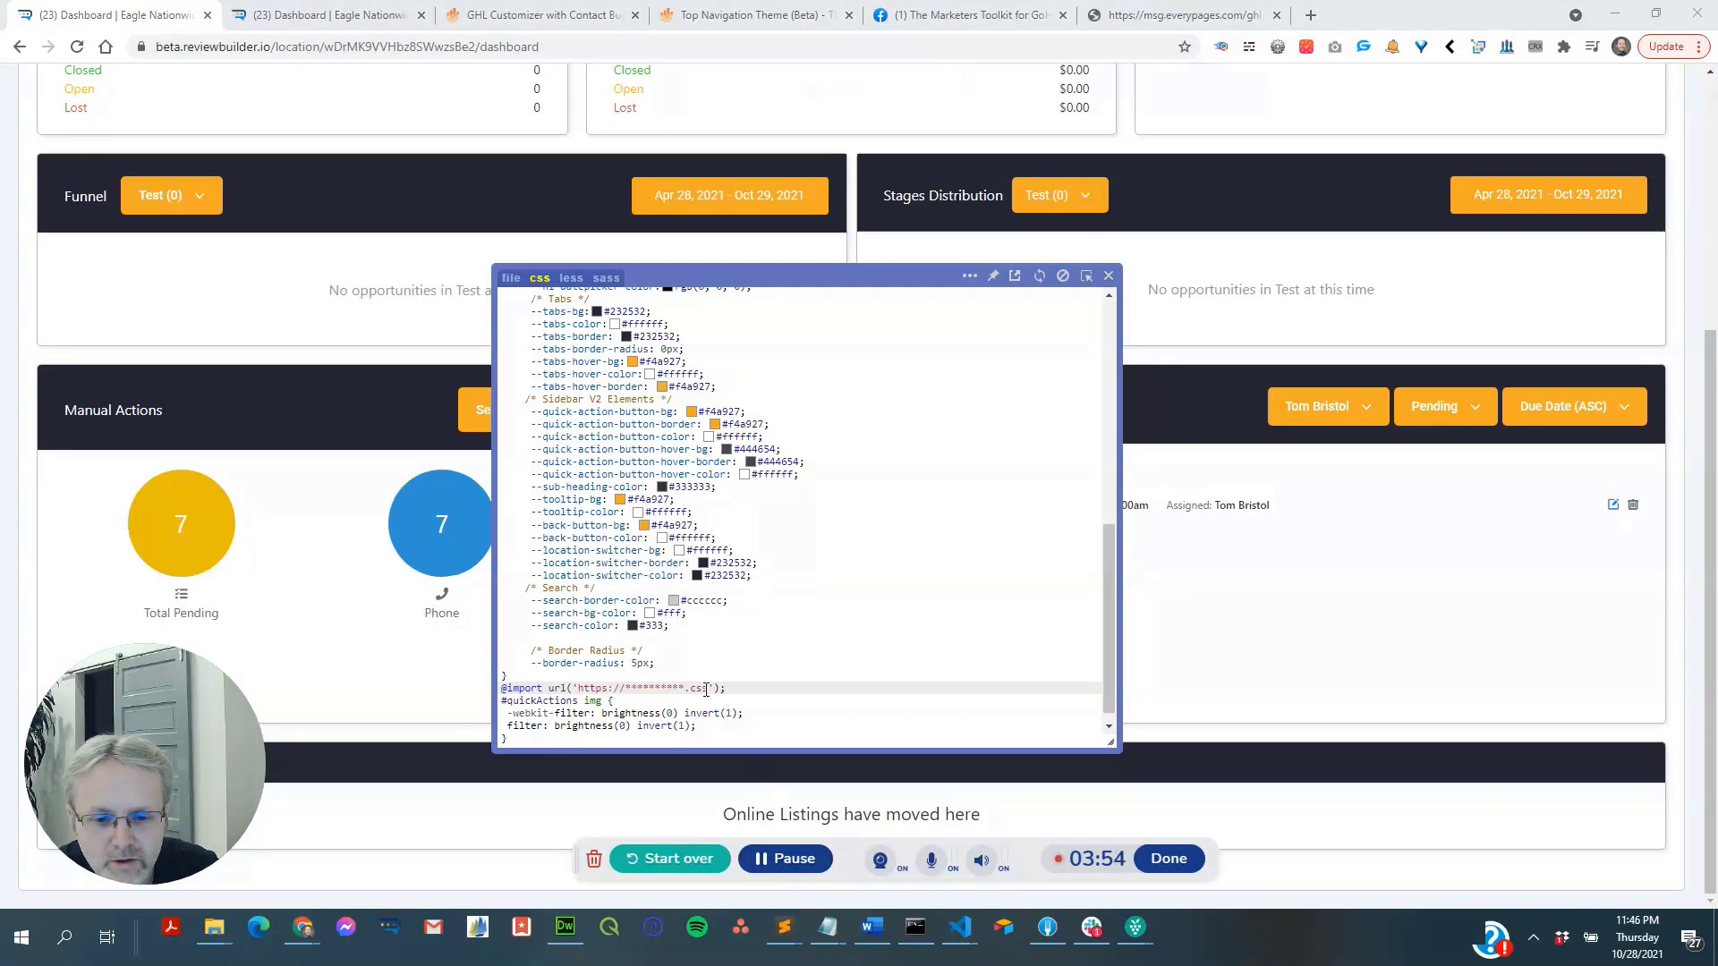
{"action": "left_click_drag", "start_coordinate": [727, 688], "coordinate": [504, 690]}
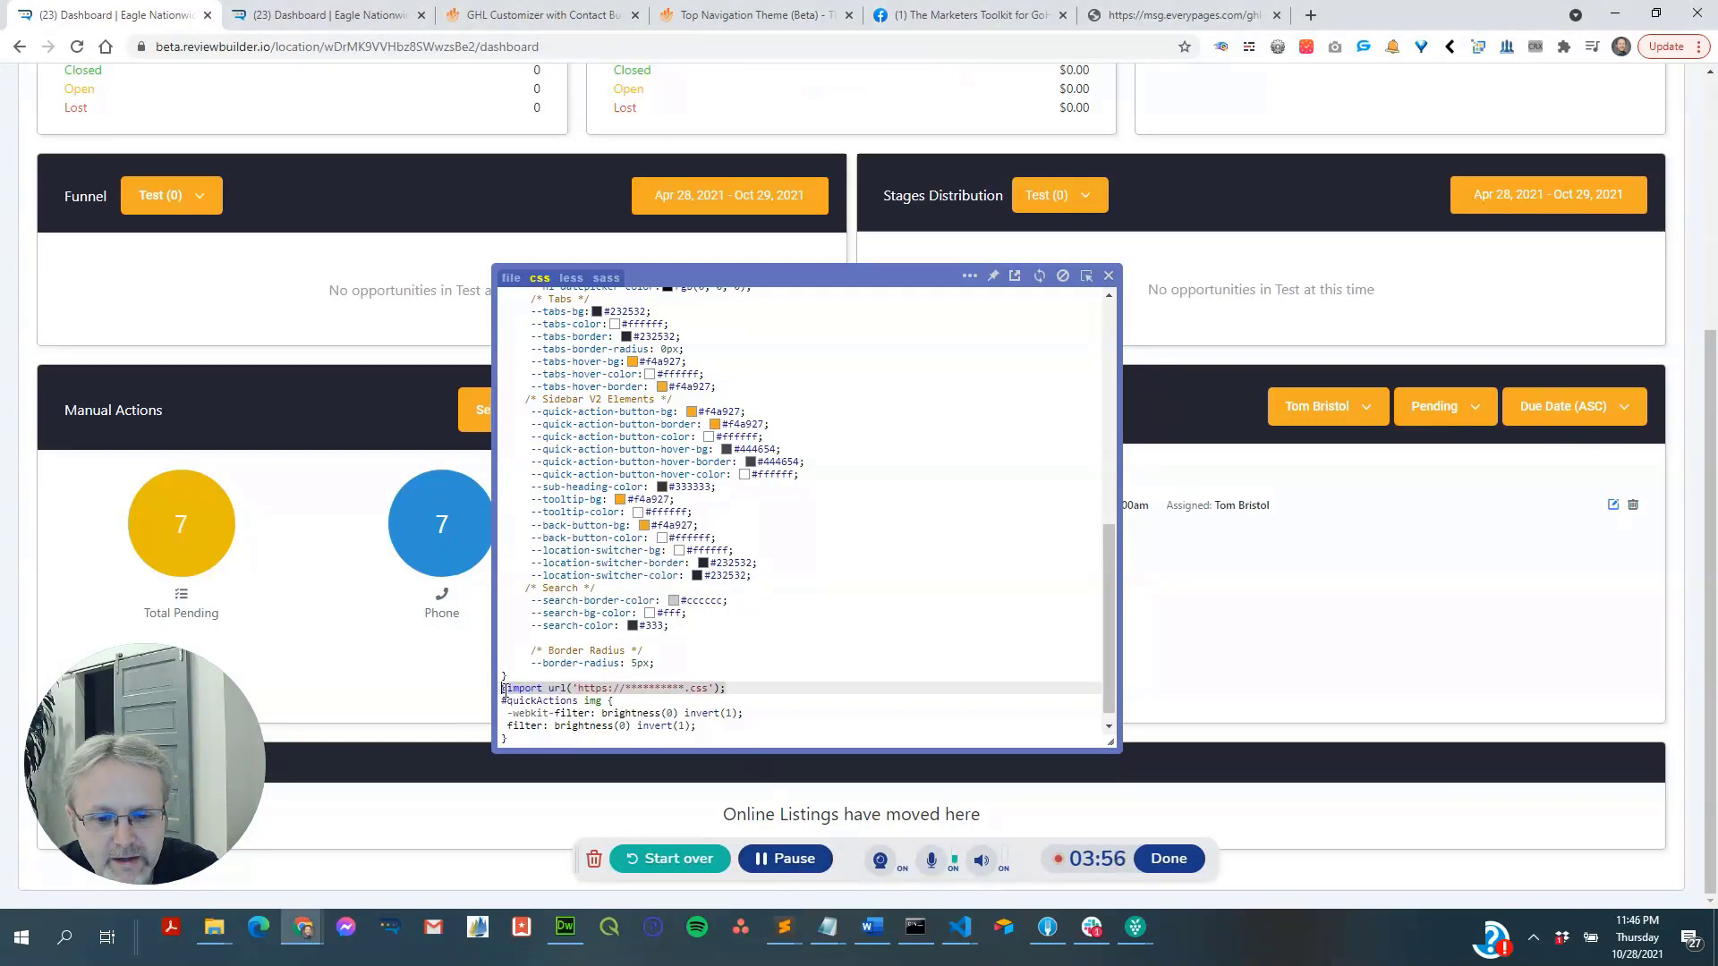
{"action": "key", "text": "Right"}
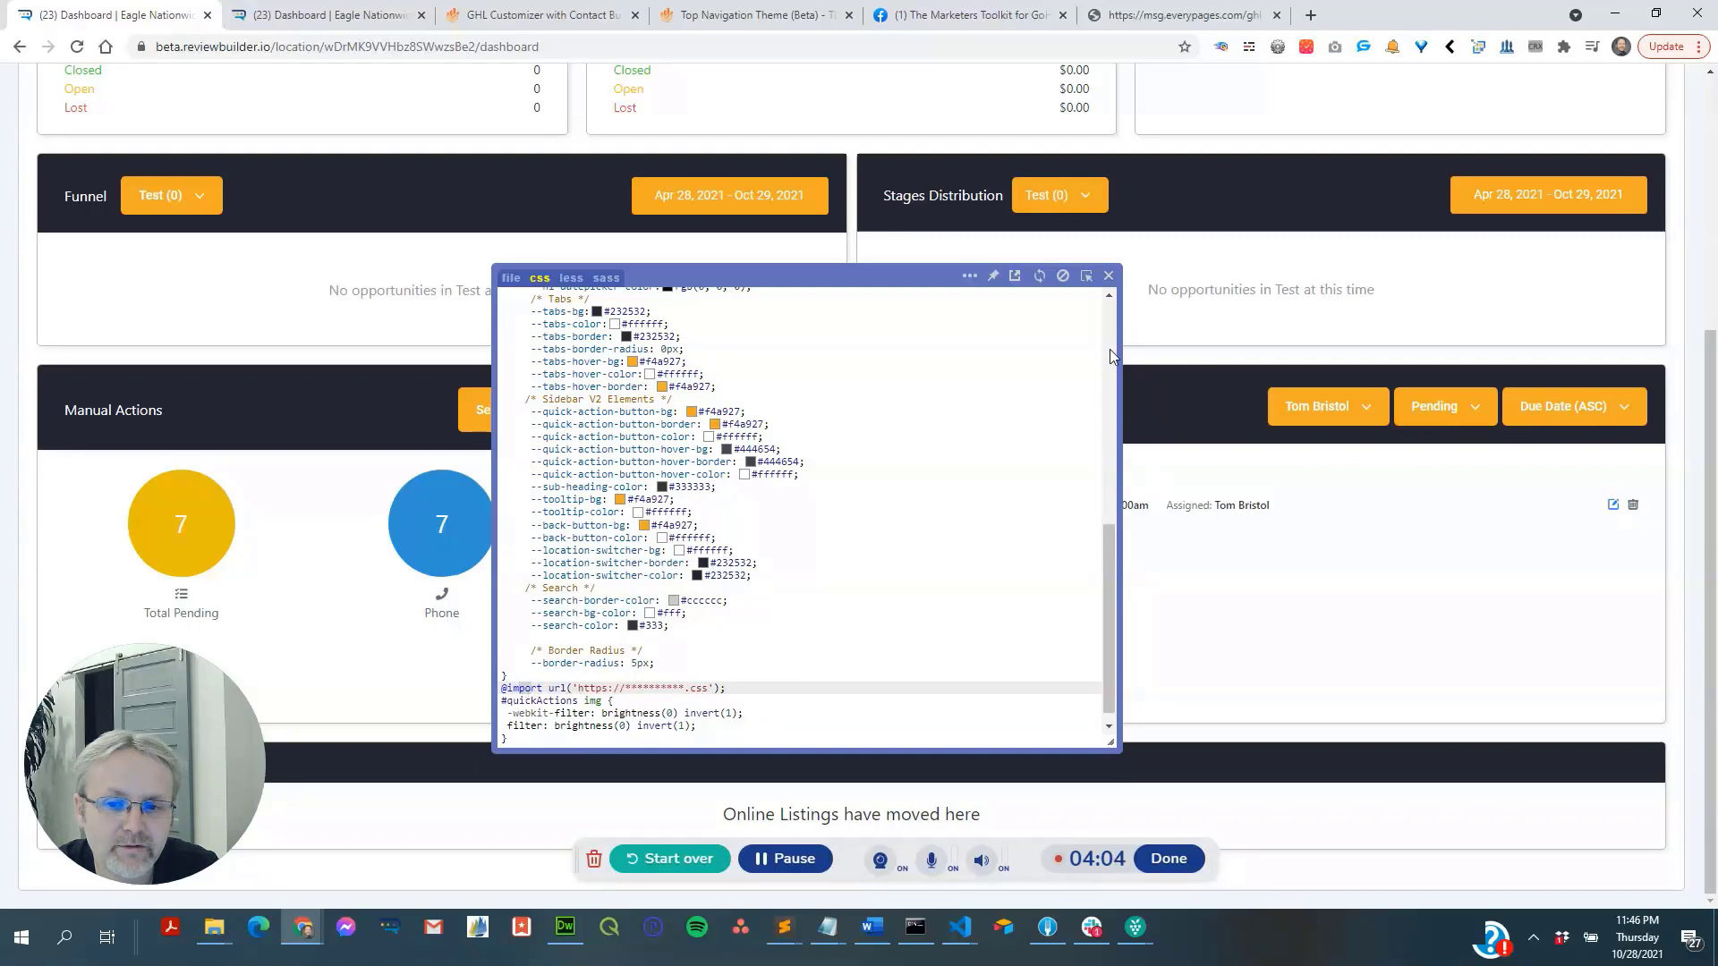
{"action": "scroll", "coordinate": [1112, 356], "scroll_direction": "up", "scroll_amount": 1}
{"action": "scroll", "coordinate": [1112, 355], "scroll_direction": "up", "scroll_amount": 10}
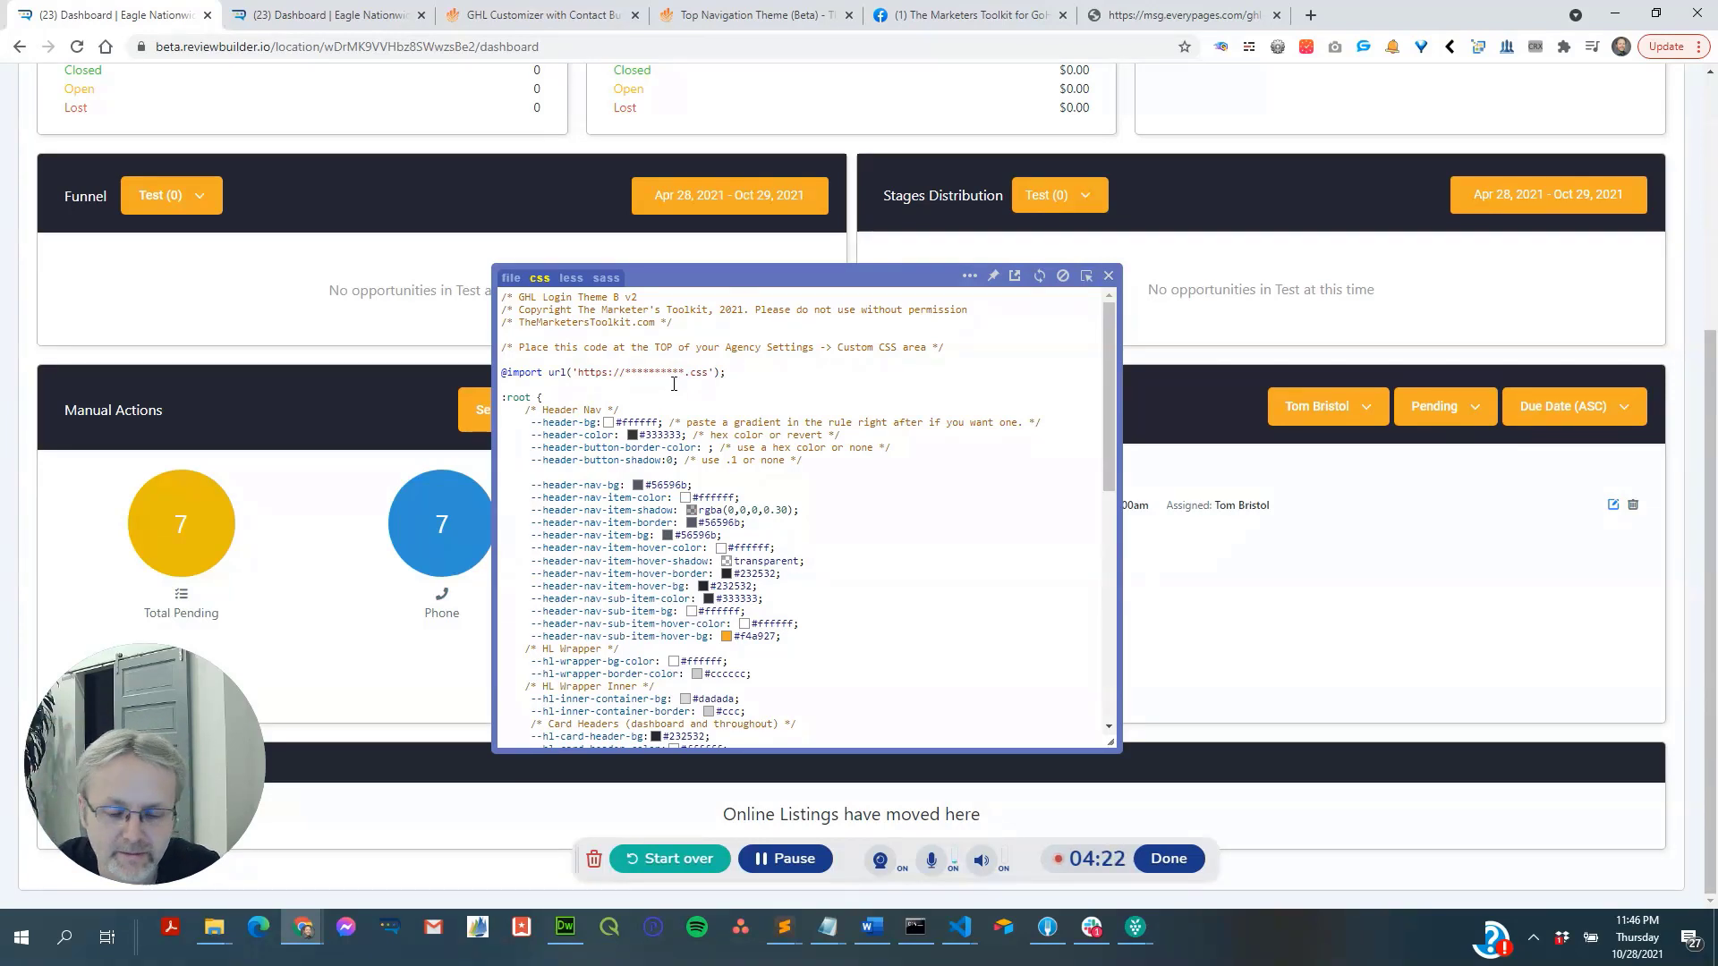
{"action": "left_click", "coordinate": [291, 14]}
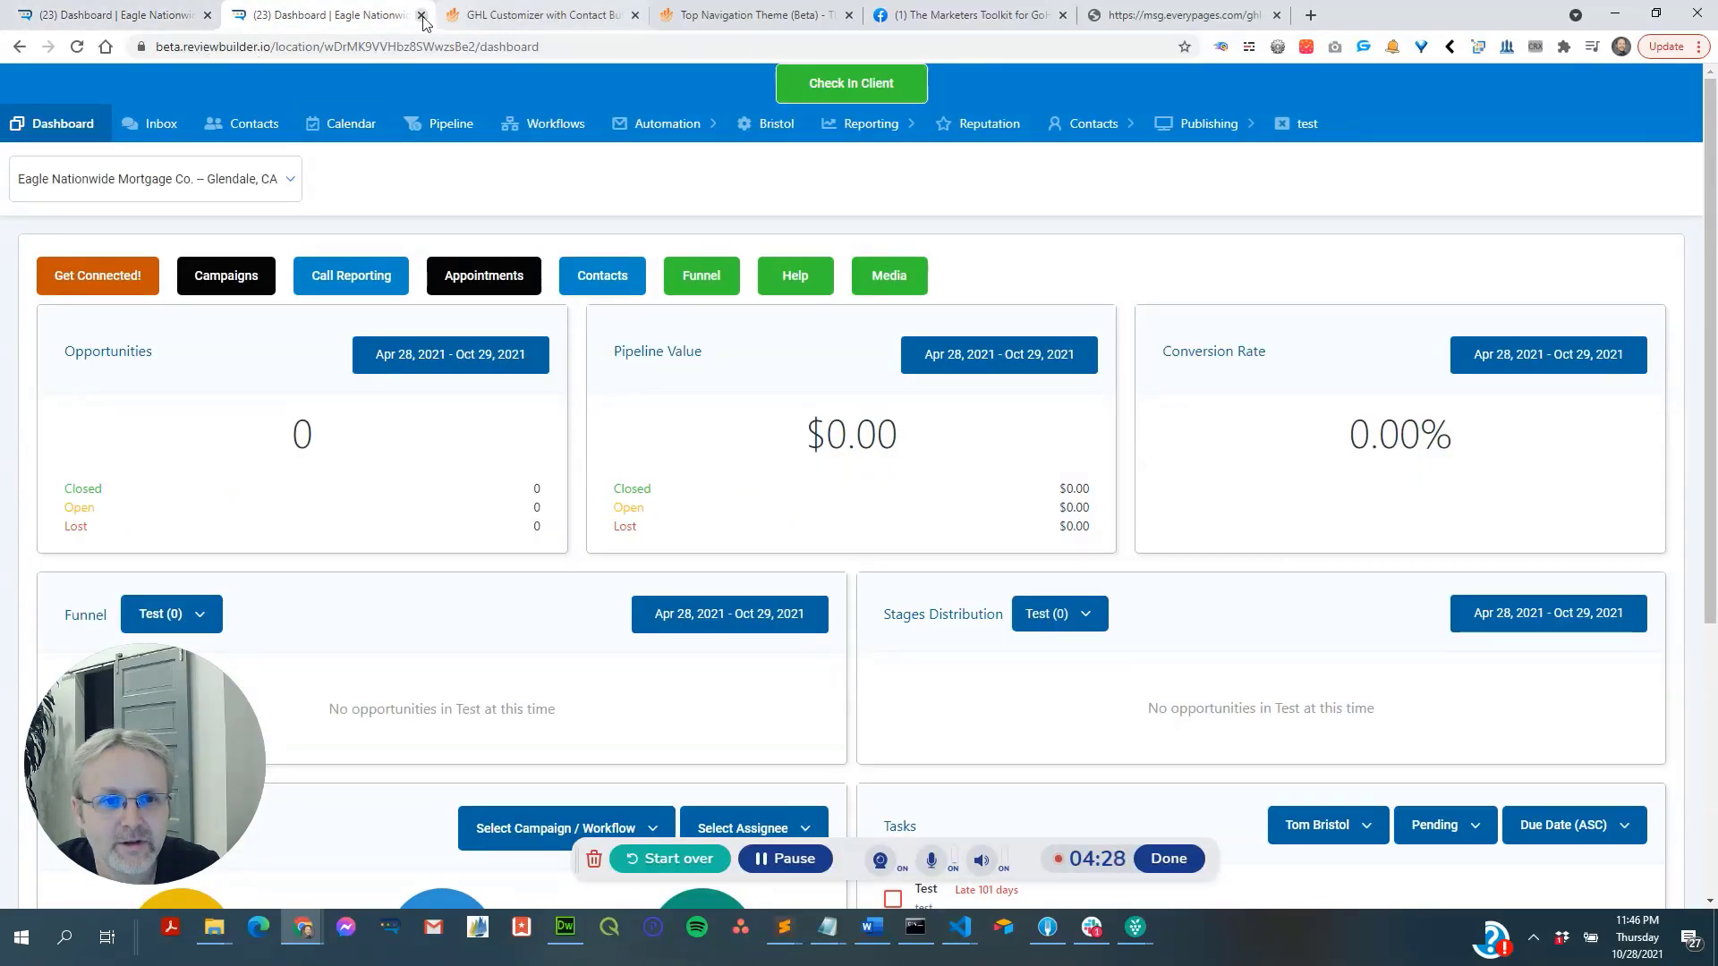
{"action": "left_click", "coordinate": [105, 11]}
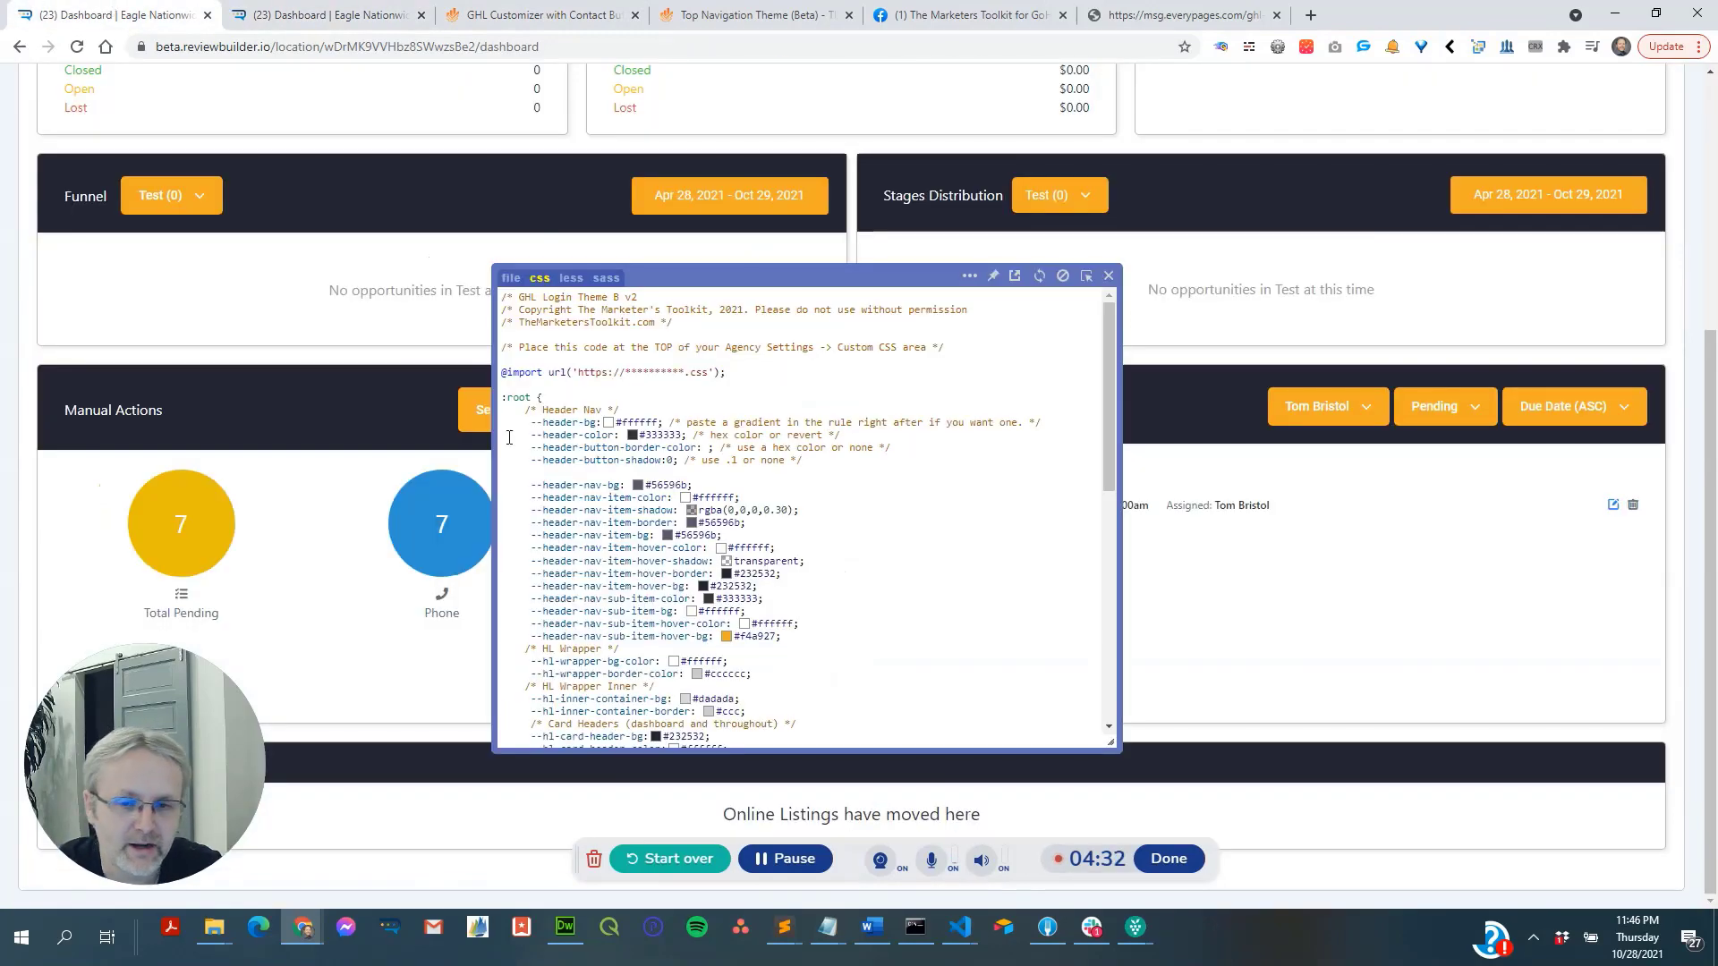